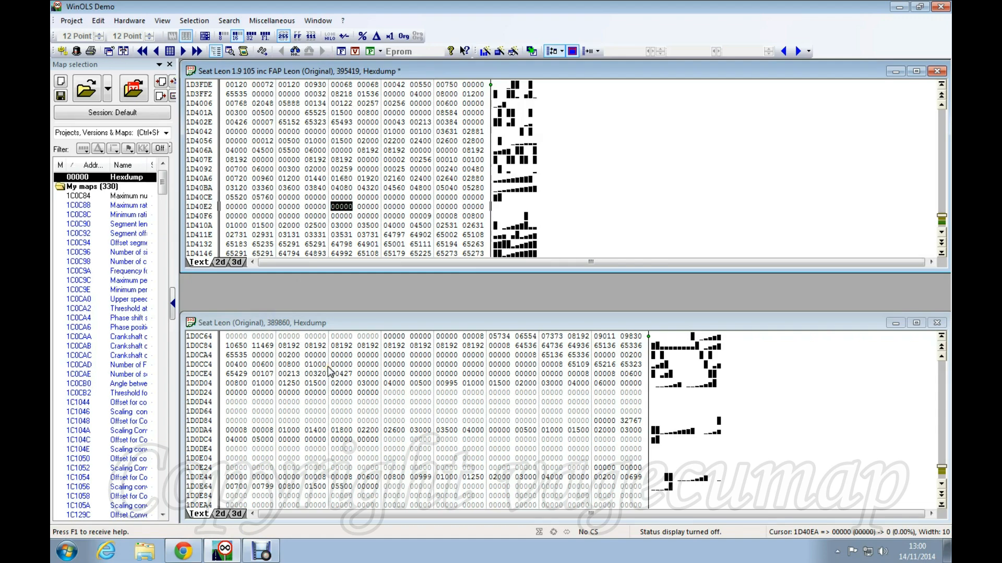
# Widen the upper Seat Leon 1.9 hexdump by three columns per row, starting from value 08192 at 1D4086.
pyautogui.click(244, 152)
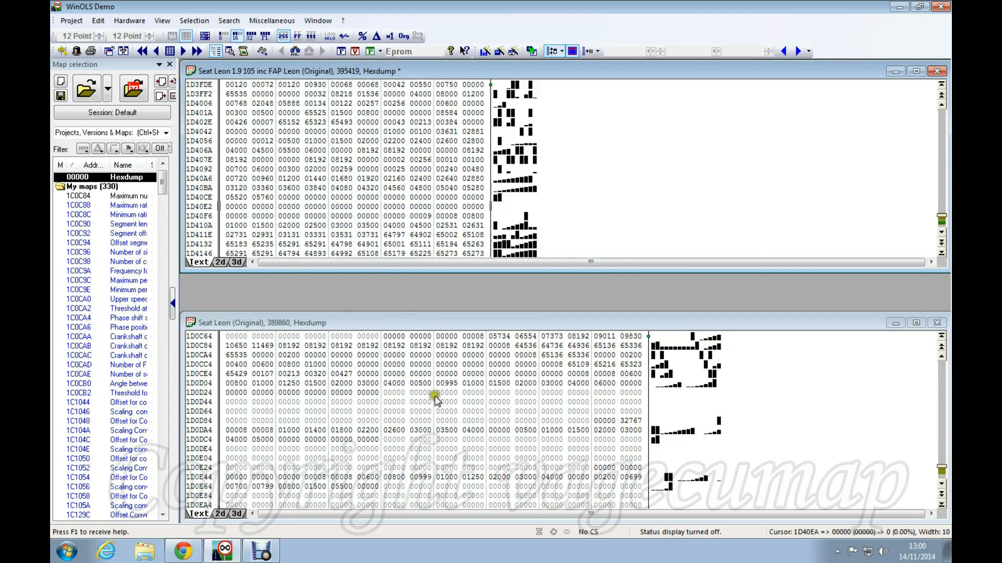
pyautogui.click(336, 159)
pyautogui.press('w')
pyautogui.press('w')
pyautogui.press('w')
pyautogui.press('w')
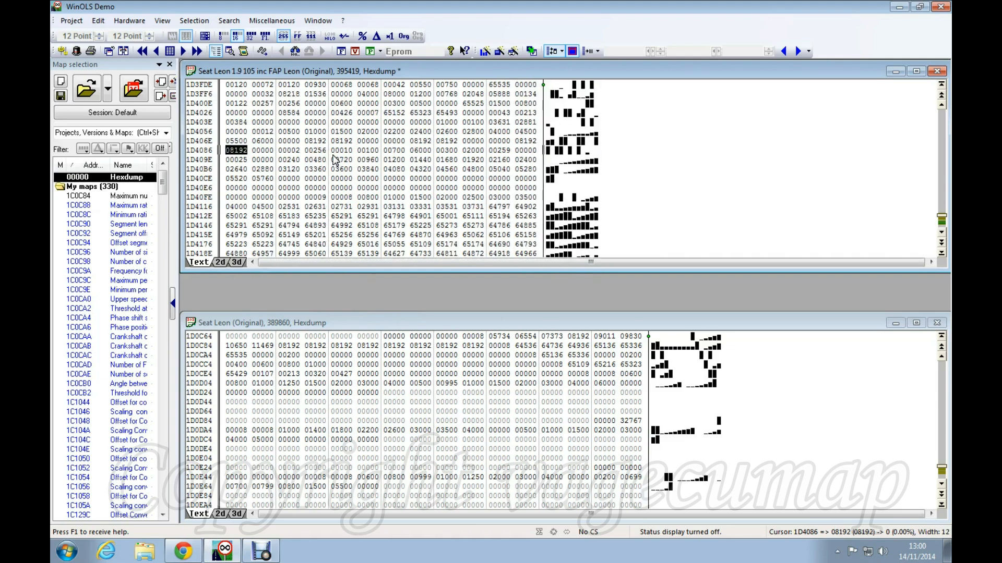
pyautogui.press('w')
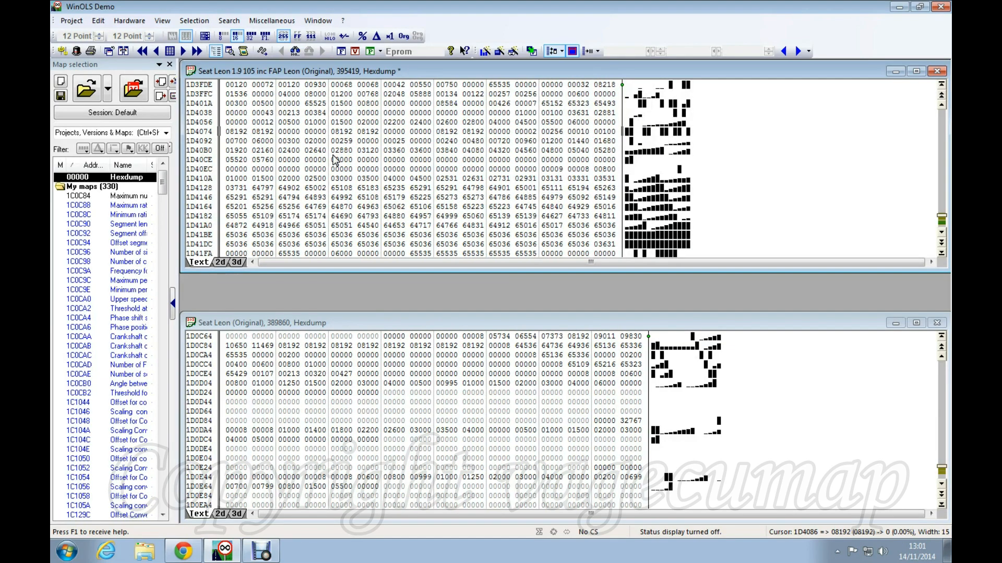
pyautogui.press('w')
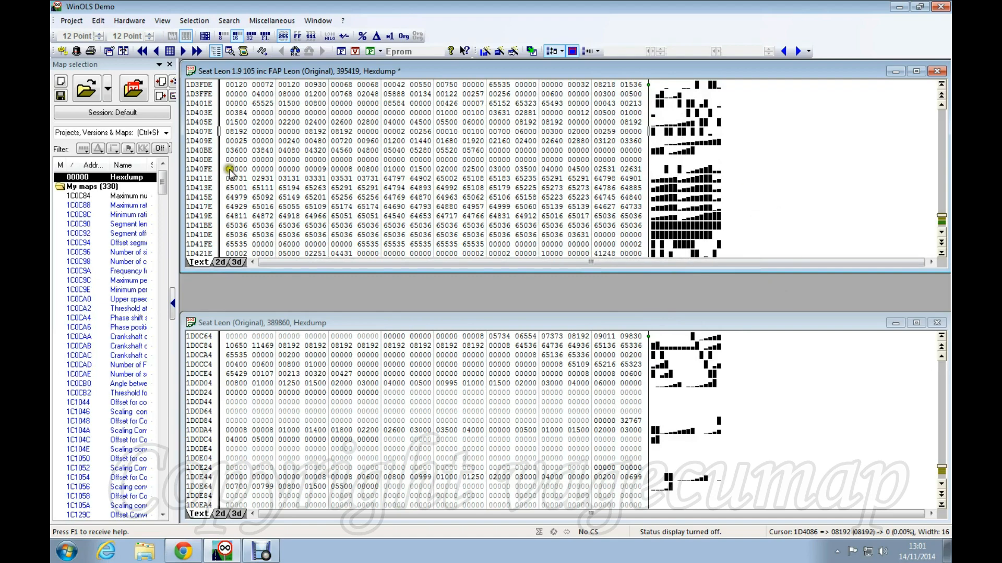
# Switch both hexdumps to 2d graph view and scroll the lower graph toward the map at 1D172A.
pyautogui.click(220, 262)
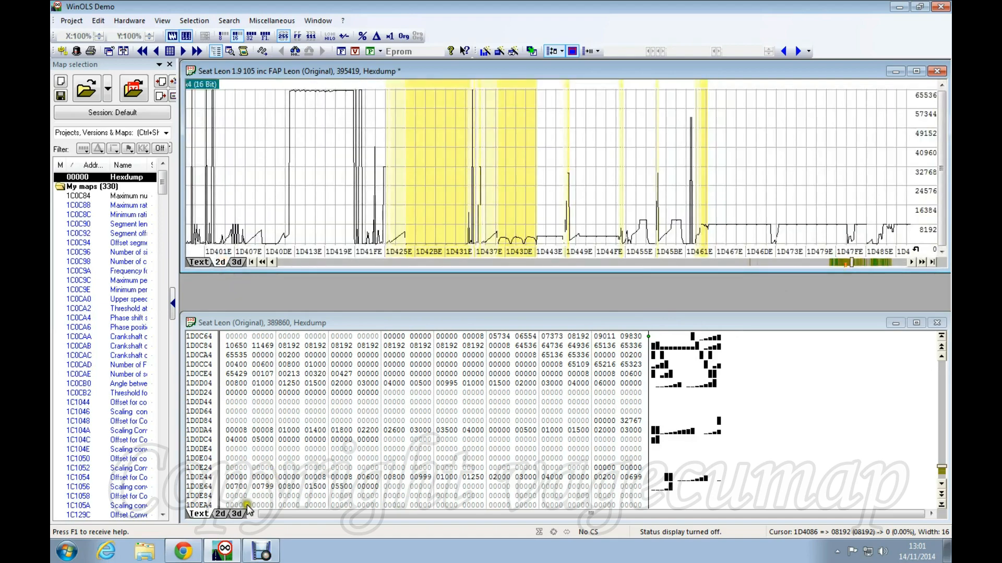
pyautogui.click(221, 514)
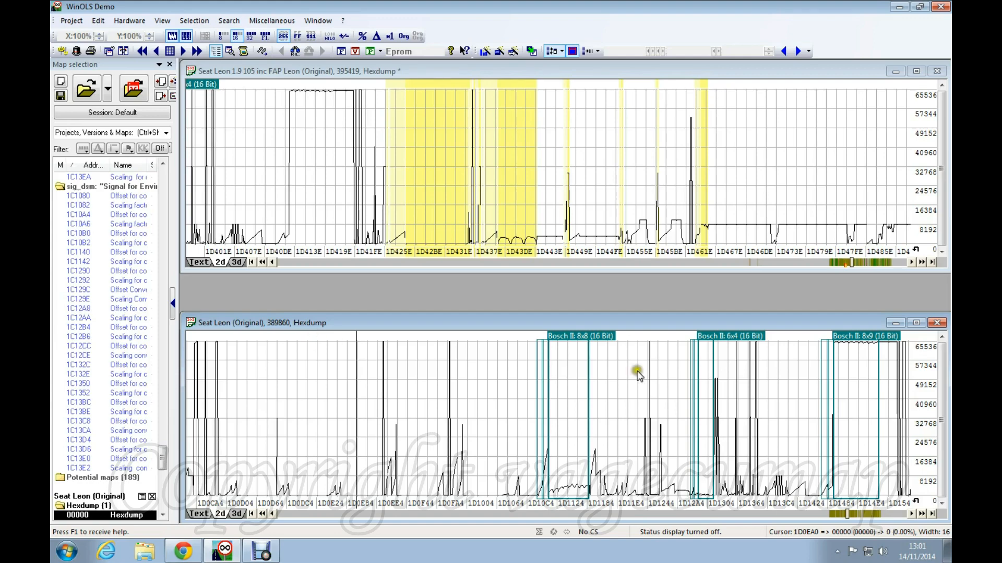
pyautogui.scroll(-2, 633, 376)
pyautogui.scroll(-4, 610, 354)
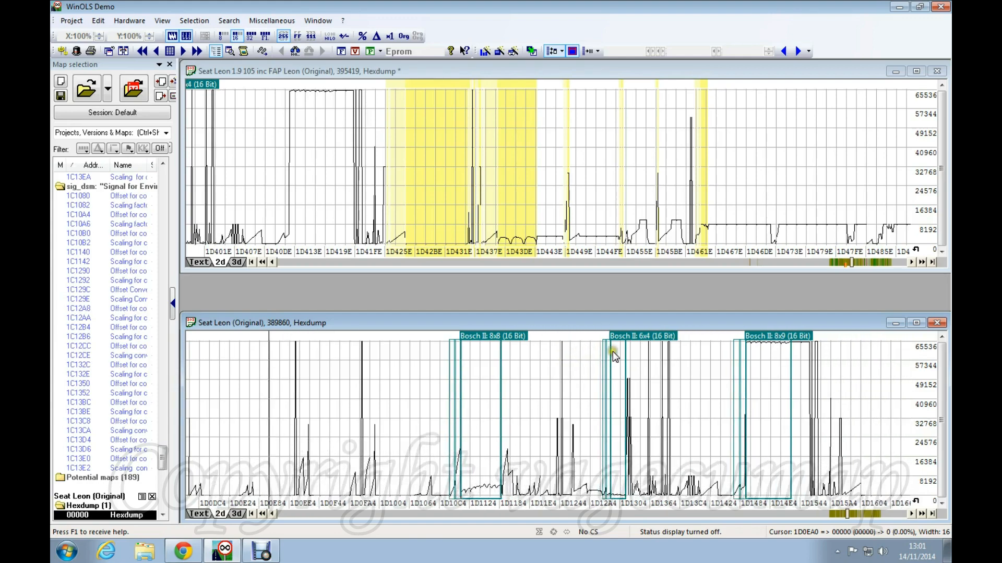
pyautogui.click(883, 514)
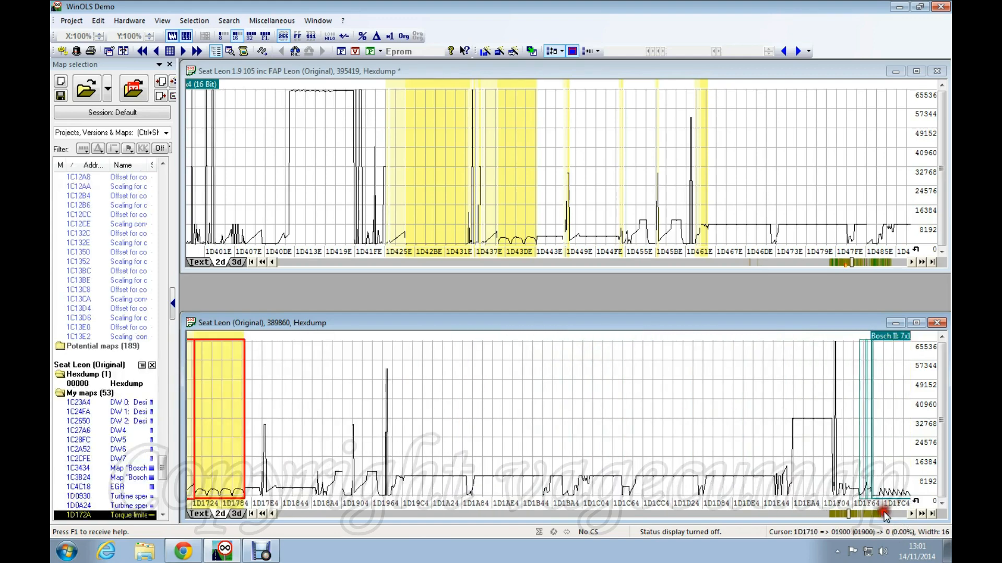
pyautogui.scroll(2, 592, 411)
pyautogui.scroll(3, 594, 414)
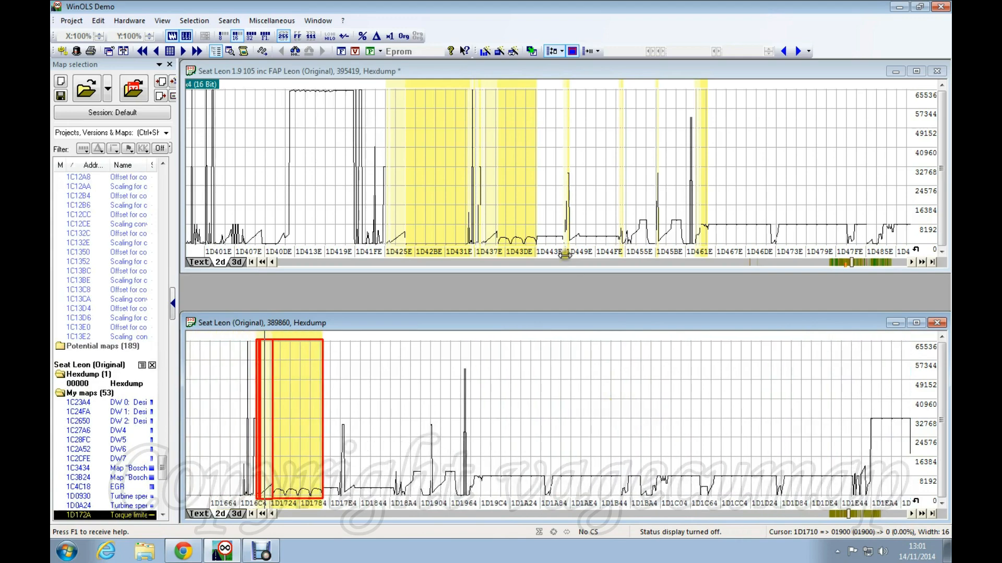
pyautogui.scroll(6, 609, 372)
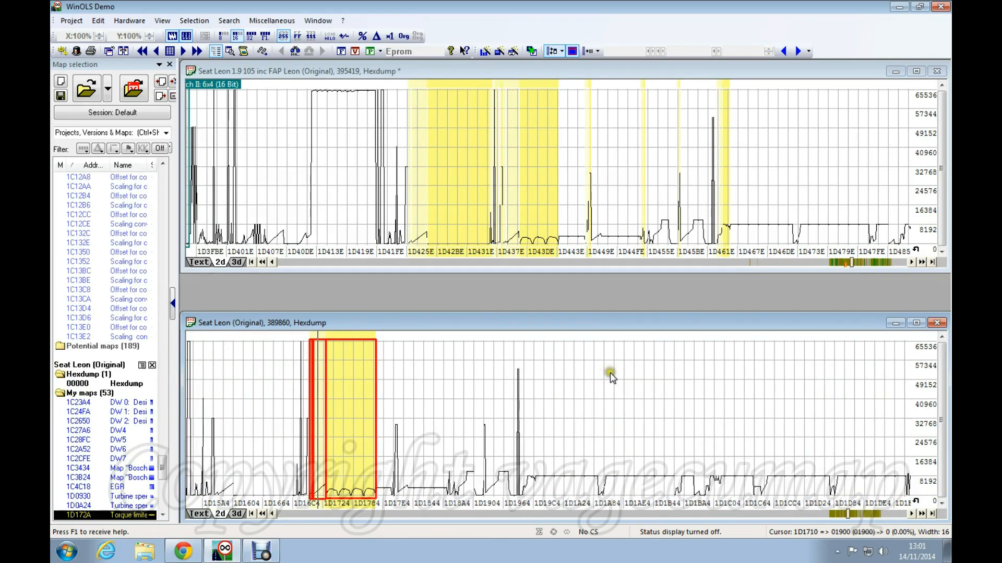
pyautogui.scroll(5, 610, 372)
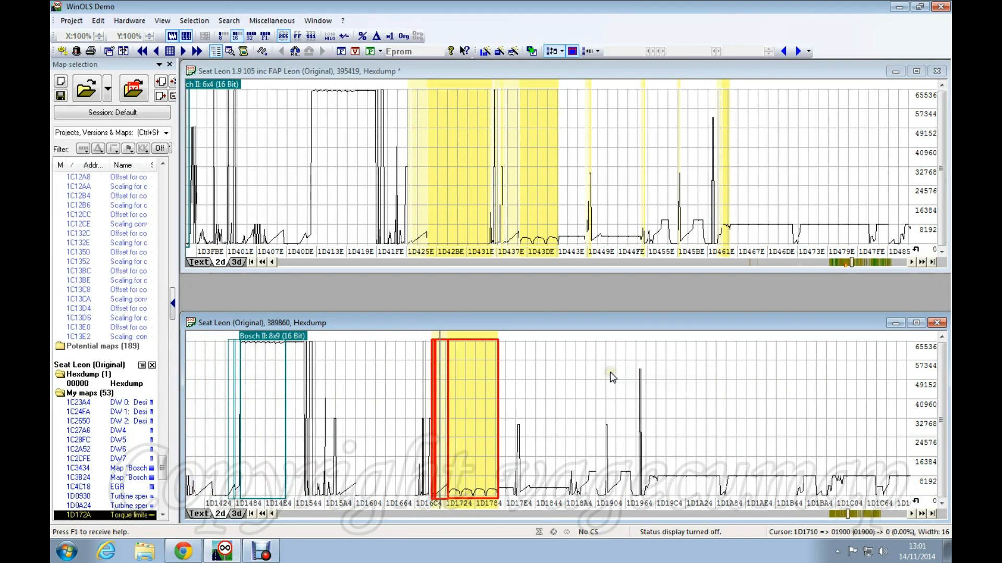
pyautogui.scroll(1, 609, 372)
# Outline the 1D172A map in the lower graph and its matching map at 1D43C2 above.
pyautogui.click(549, 409)
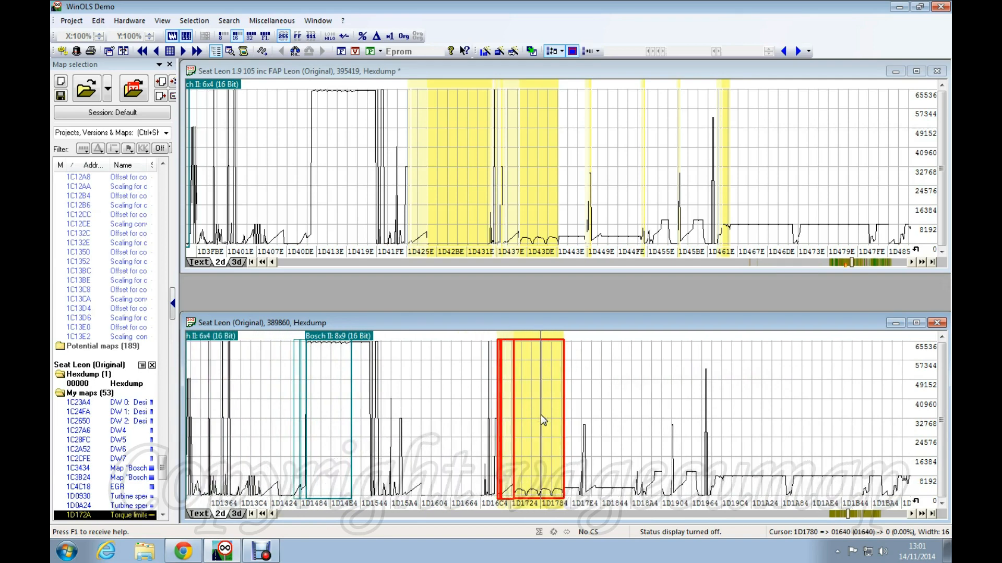
pyautogui.click(525, 203)
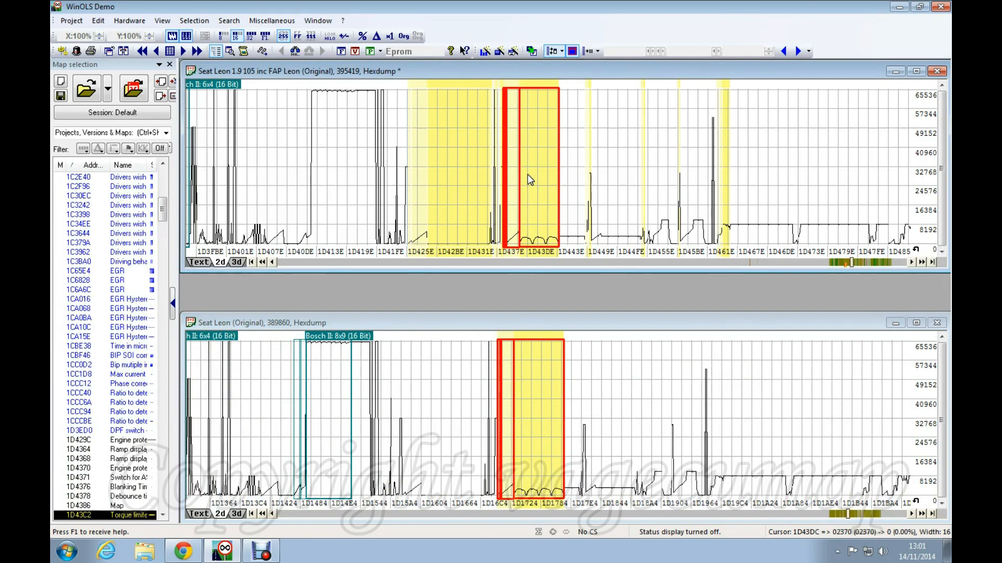
pyautogui.rightClick(532, 441)
pyautogui.click(545, 183)
pyautogui.click(535, 383)
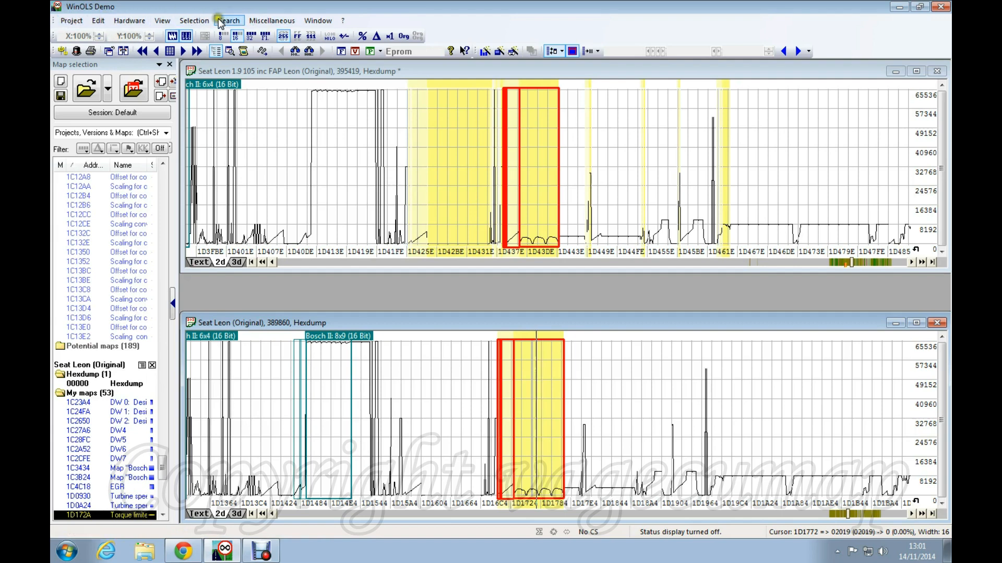
pyautogui.click(123, 51)
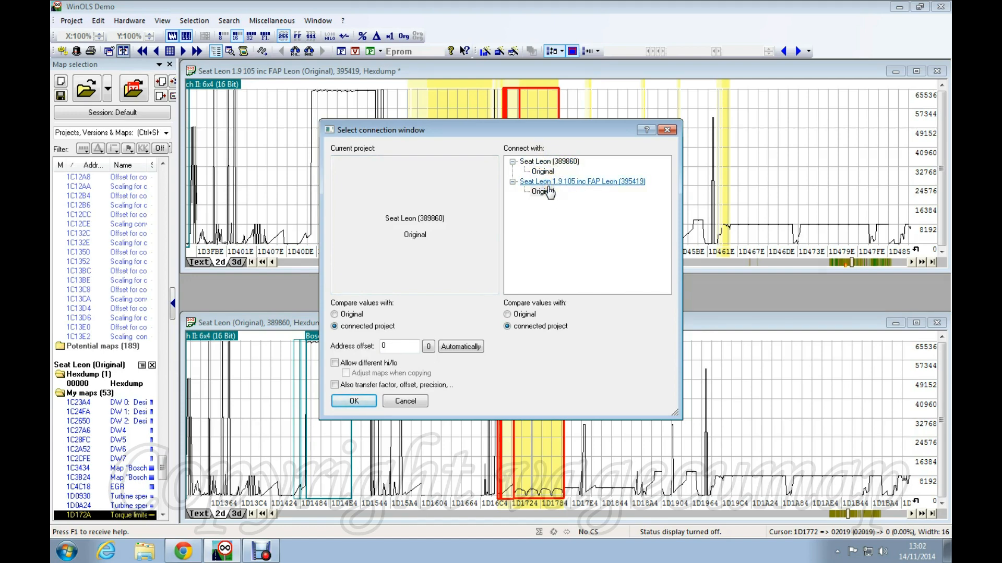
pyautogui.click(355, 402)
pyautogui.moveTo(515, 137); pyautogui.dragTo(219, 176)
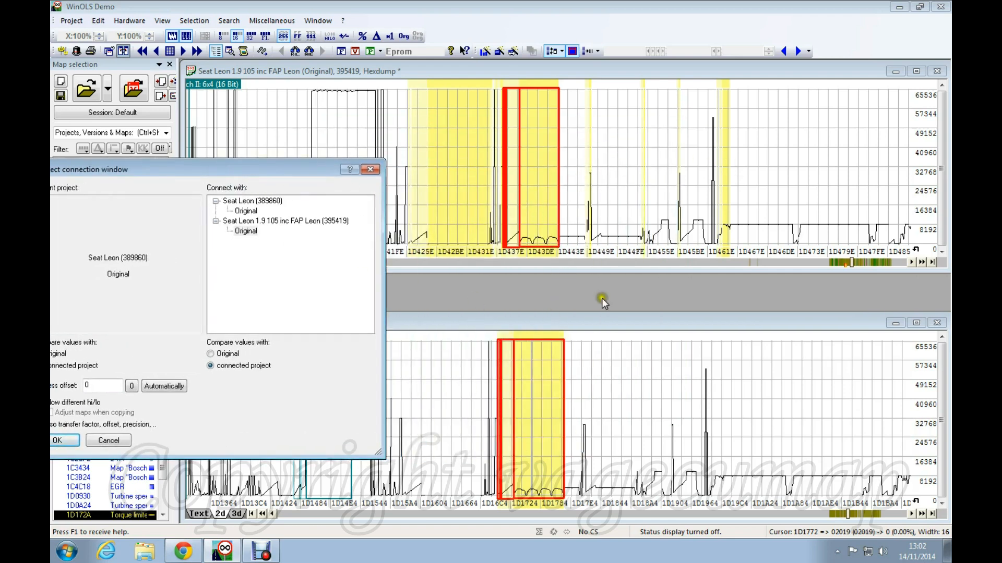
pyautogui.moveTo(165, 175); pyautogui.dragTo(454, 155)
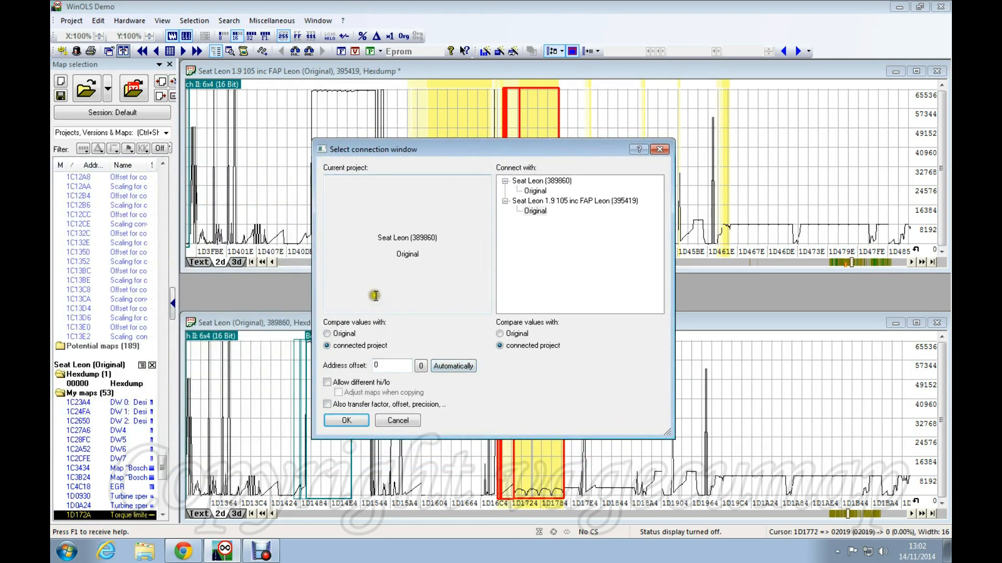
pyautogui.click(454, 365)
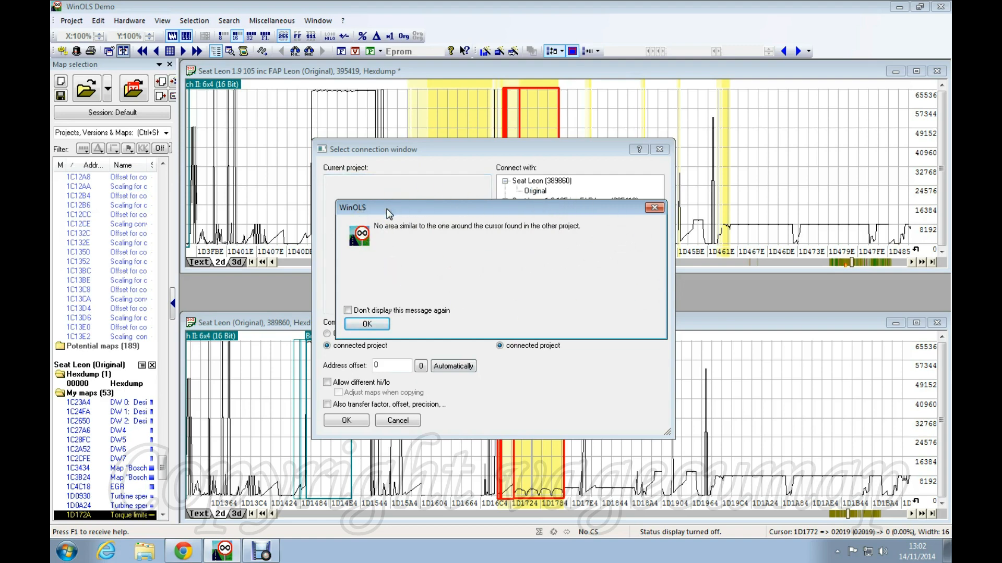
pyautogui.click(366, 322)
pyautogui.click(401, 422)
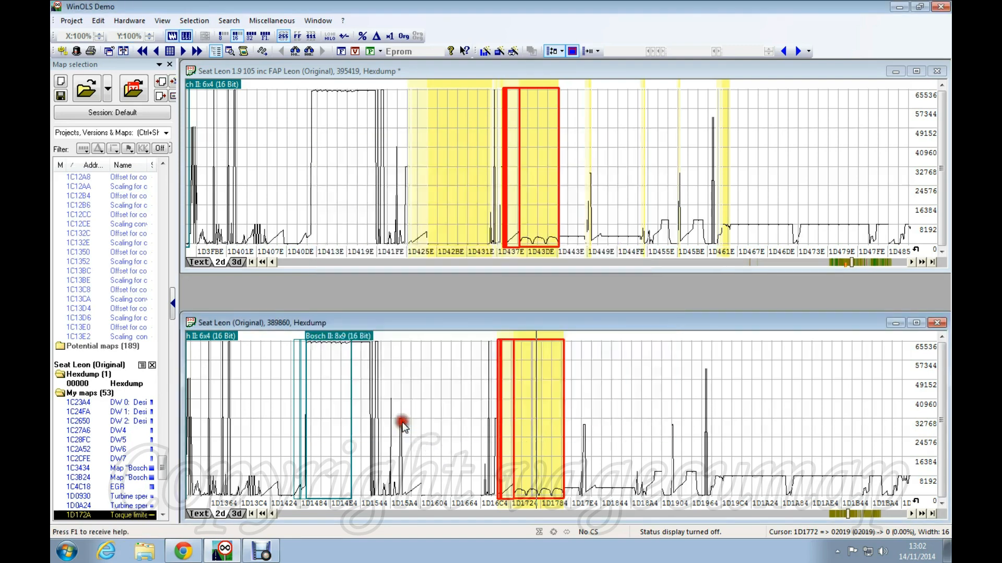
# Page the lower graph back to earlier addresses and select its Bosch II 8x8 map.
pyautogui.click(375, 515)
pyautogui.scroll(-1, 629, 433)
pyautogui.scroll(-3, 650, 399)
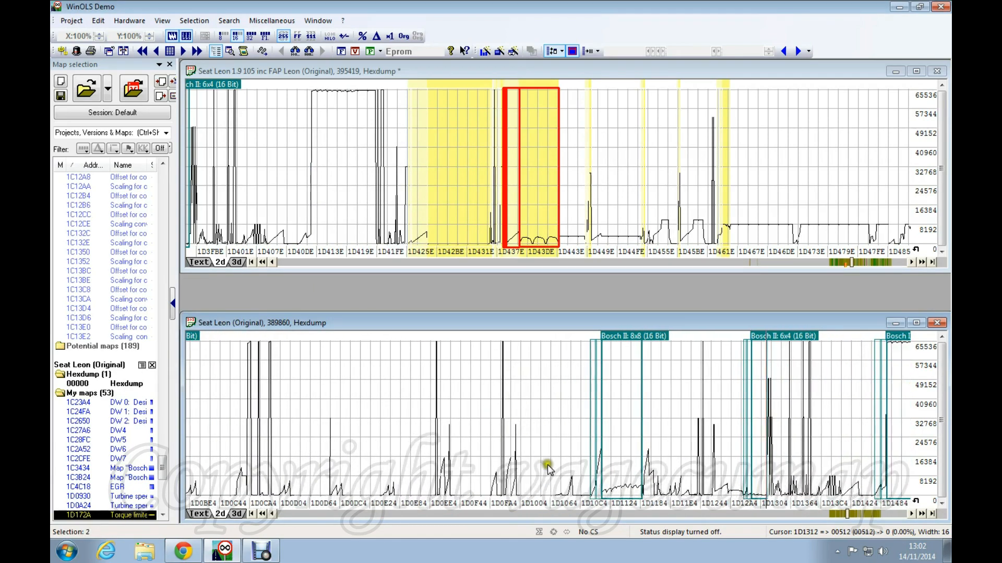
pyautogui.click(620, 350)
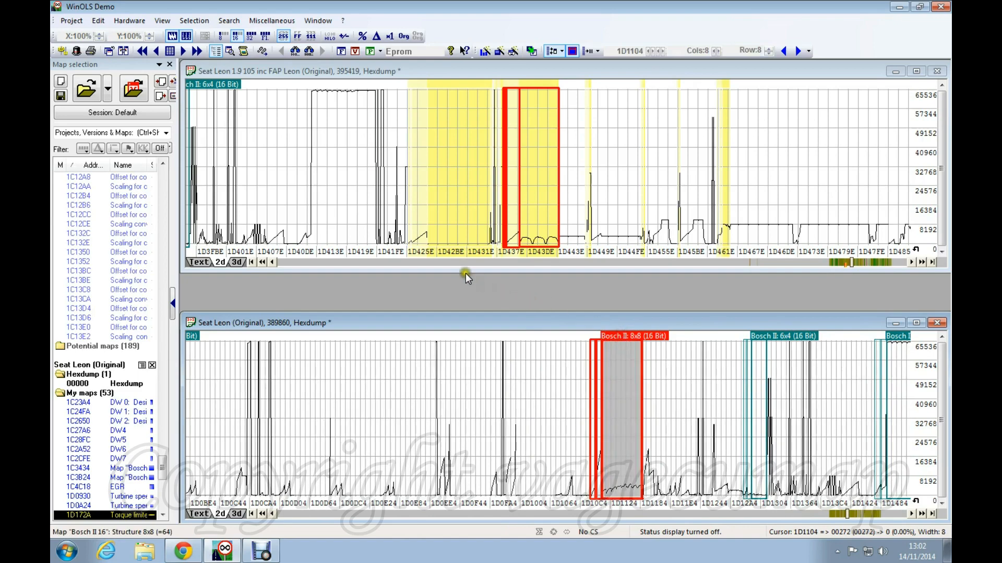
# Select the matching Bosch II 8x8 map at 1D3D90 in the upper graph.
pyautogui.click(437, 262)
pyautogui.scroll(-3, 794, 144)
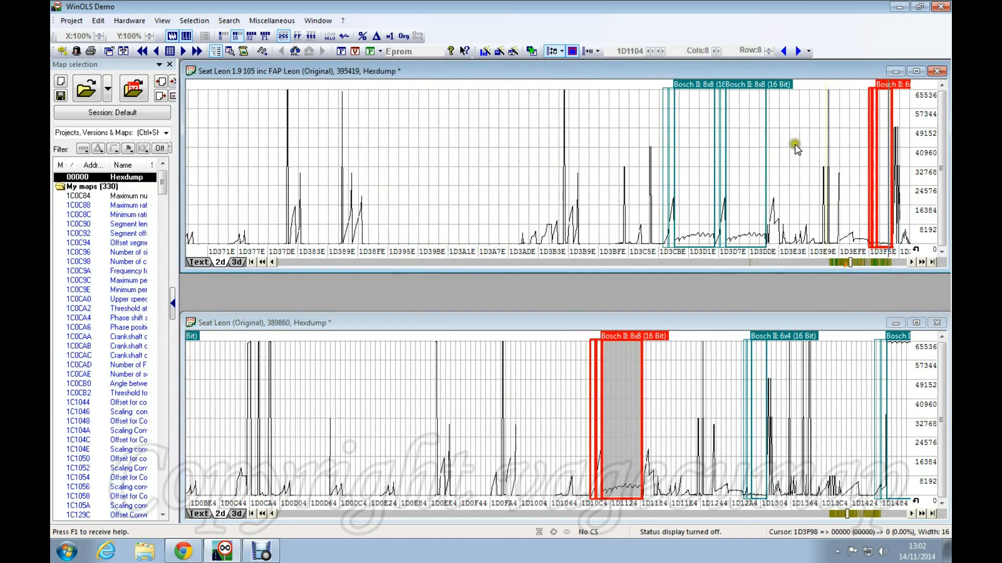
pyautogui.scroll(-5, 718, 229)
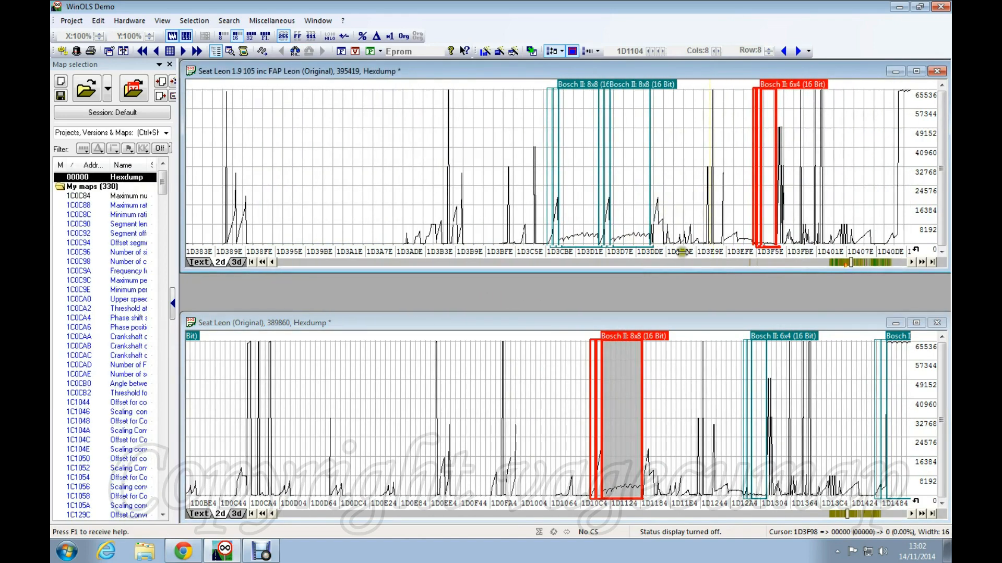
pyautogui.click(620, 152)
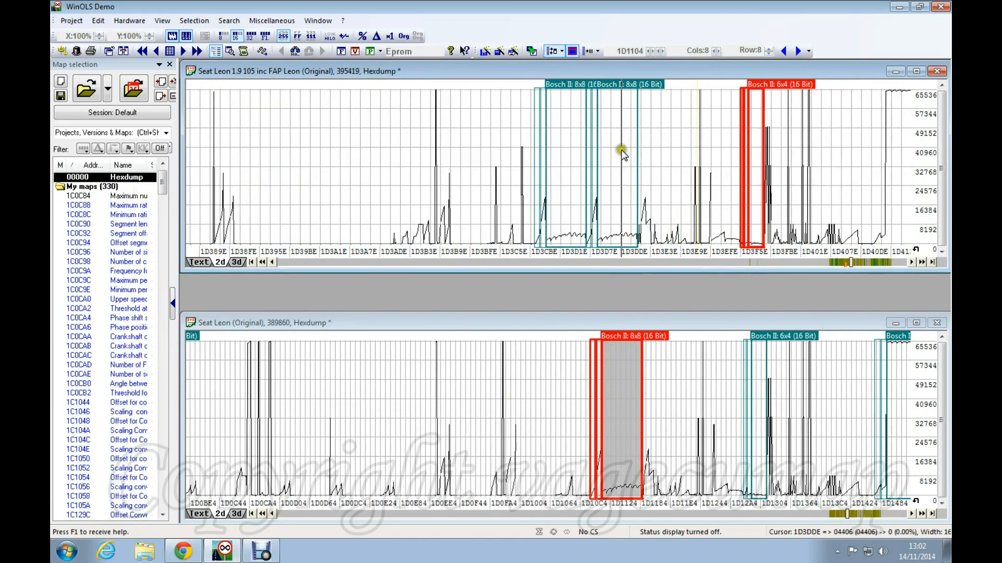
pyautogui.click(622, 90)
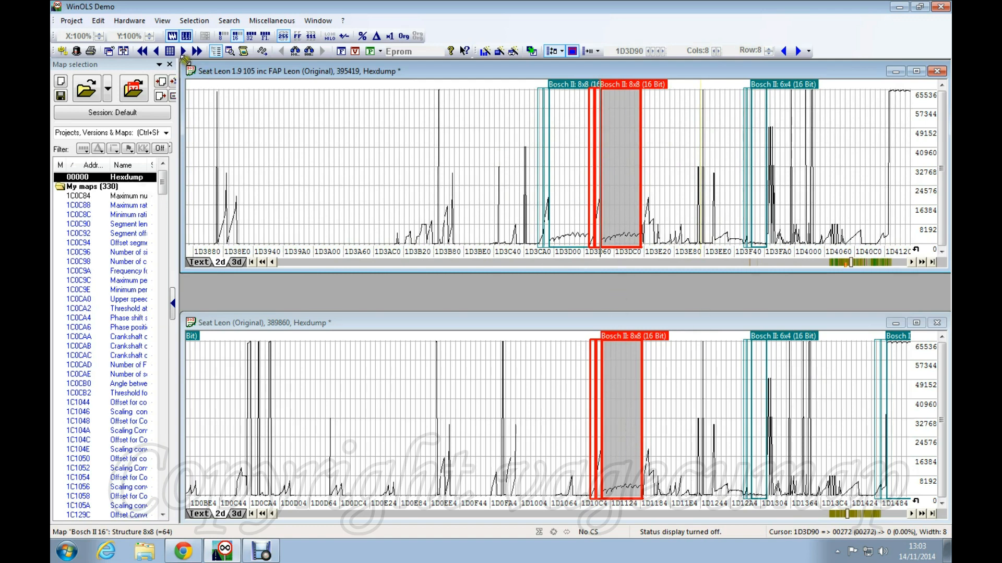
# Connect the two hexdump windows using the automatically calculated offset 2C8C.
pyautogui.click(124, 51)
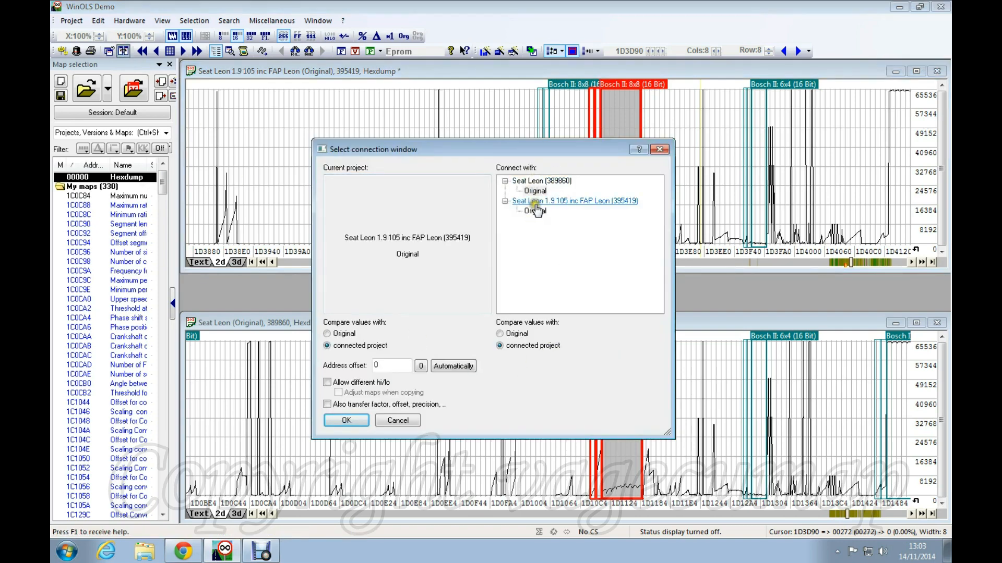
pyautogui.click(444, 366)
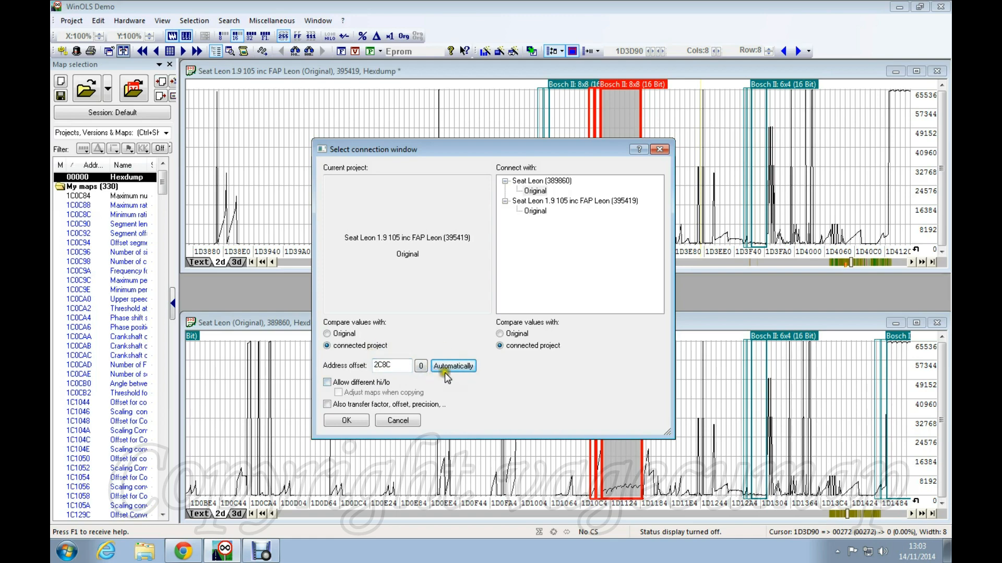
pyautogui.click(347, 421)
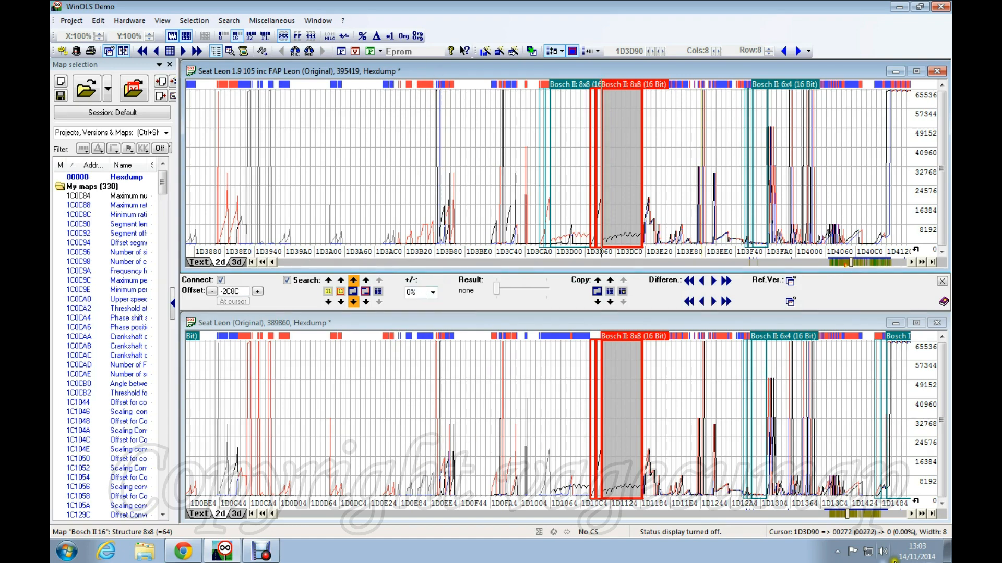
pyautogui.click(921, 514)
pyautogui.moveTo(921, 514); pyautogui.dragTo(922, 515)
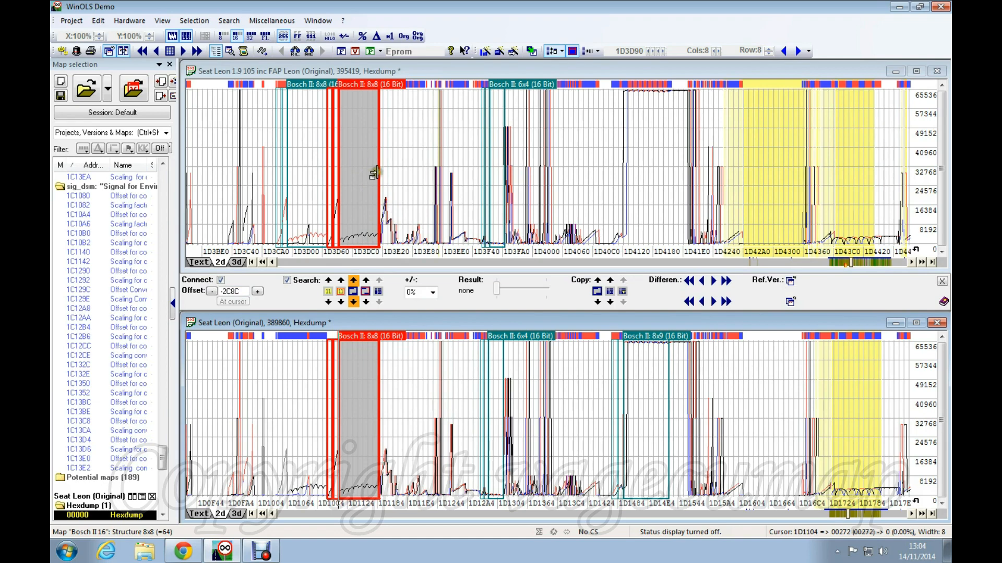
pyautogui.click(358, 157)
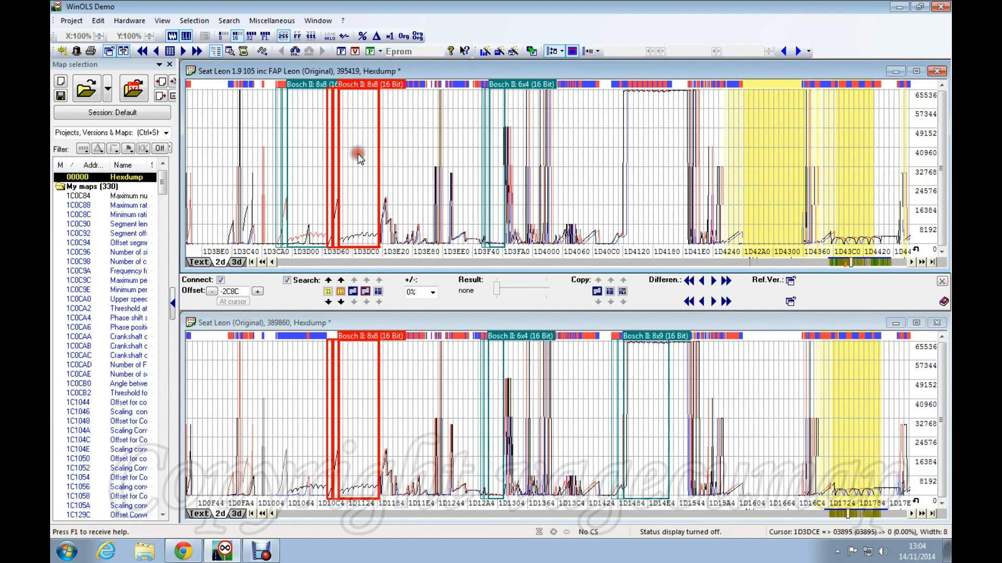
pyautogui.click(357, 186)
pyautogui.click(357, 399)
pyautogui.click(357, 198)
pyautogui.click(343, 393)
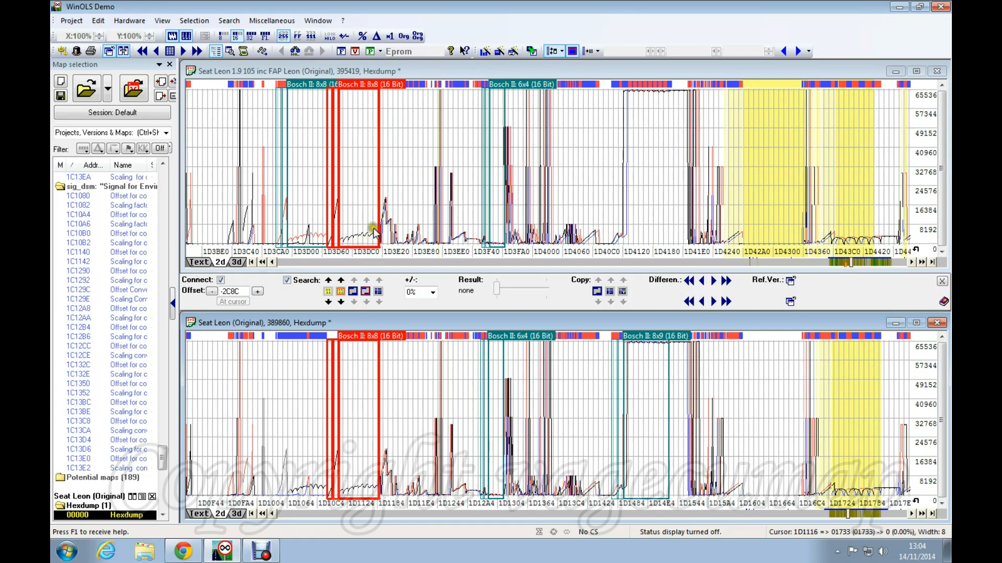
pyautogui.click(364, 180)
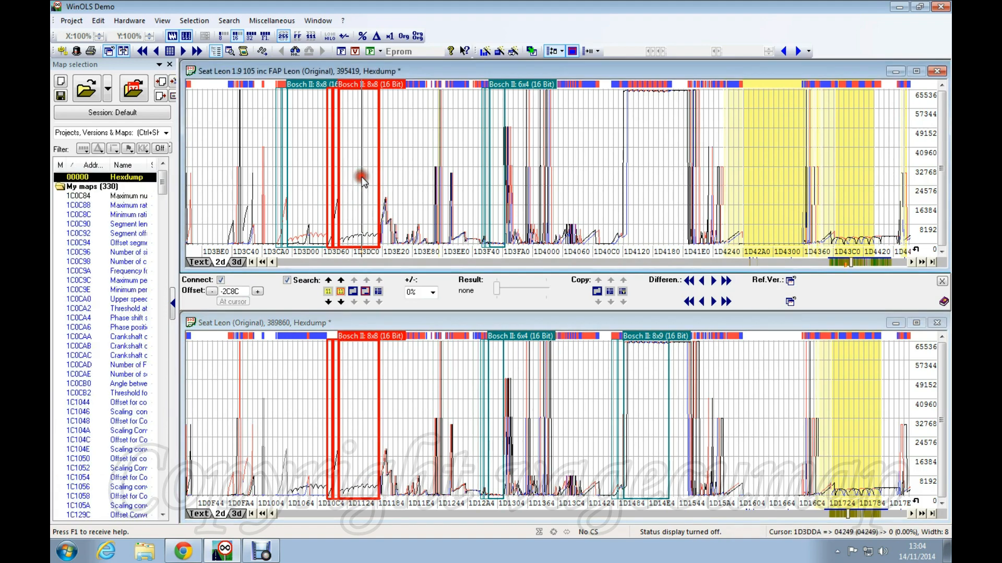
pyautogui.click(357, 418)
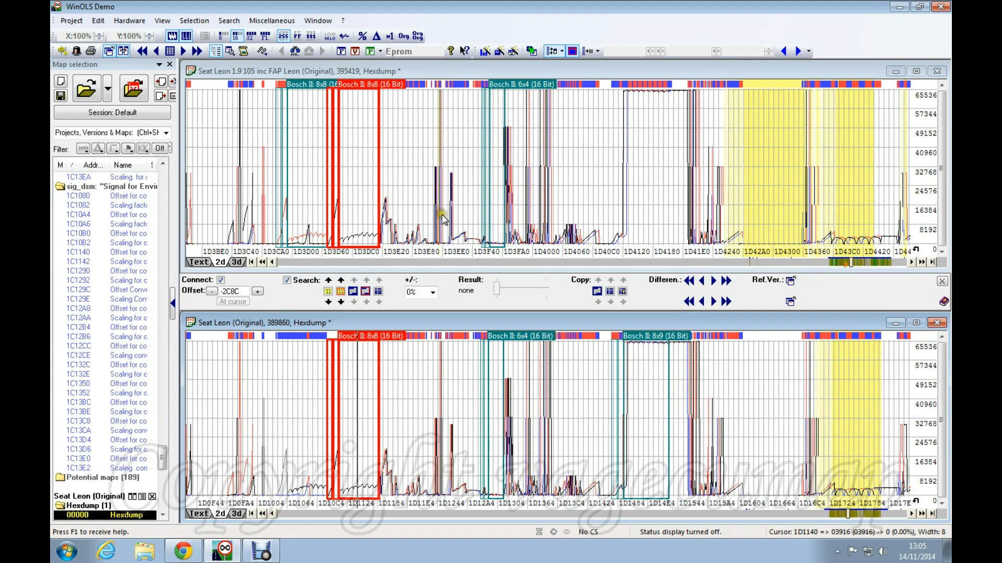
pyautogui.click(345, 348)
# Show both hexdumps as text and select values 03506 and 02563 in each file's 8x8 map.
pyautogui.click(202, 514)
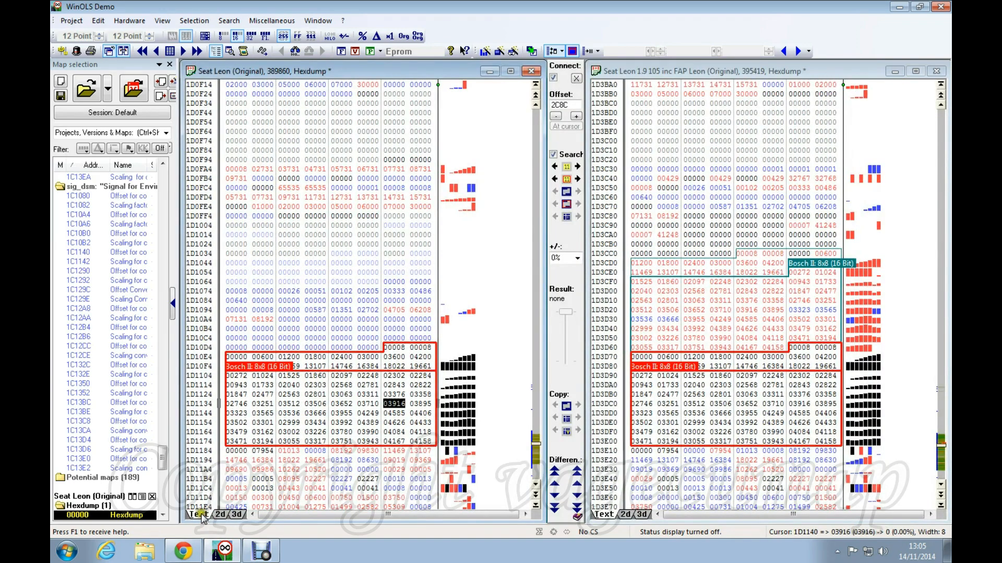
pyautogui.scroll(-6, 415, 308)
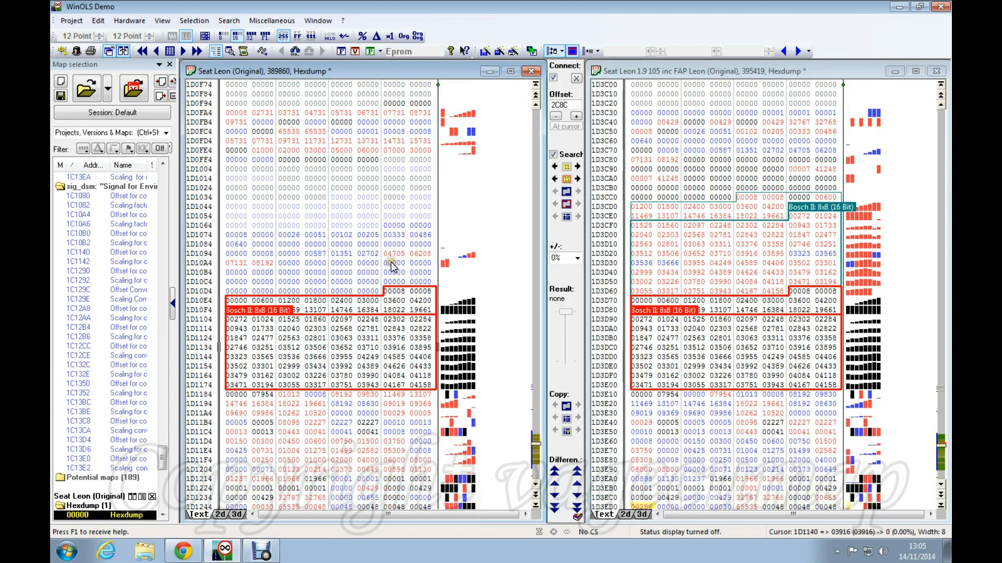
pyautogui.click(317, 234)
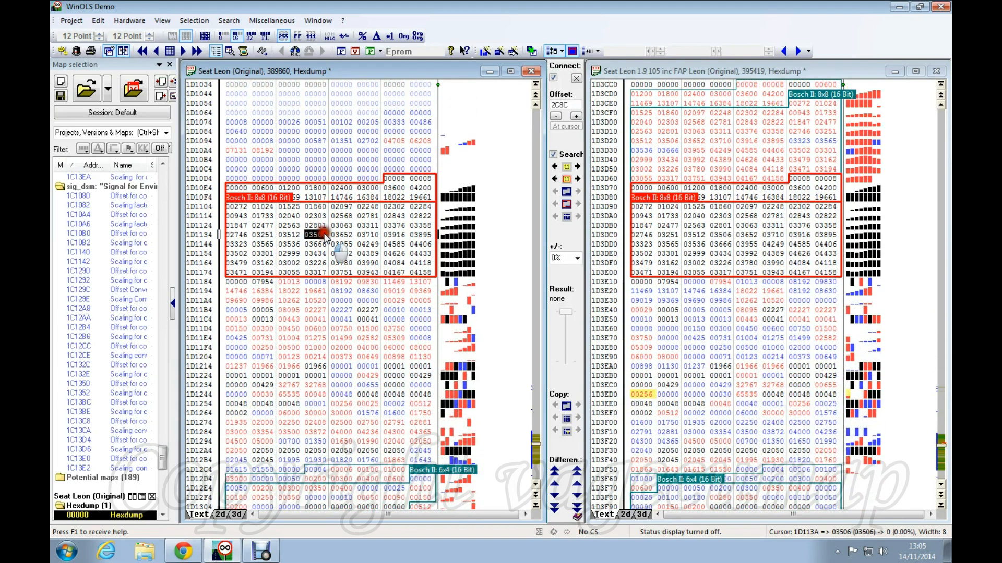
pyautogui.click(702, 227)
pyautogui.click(701, 227)
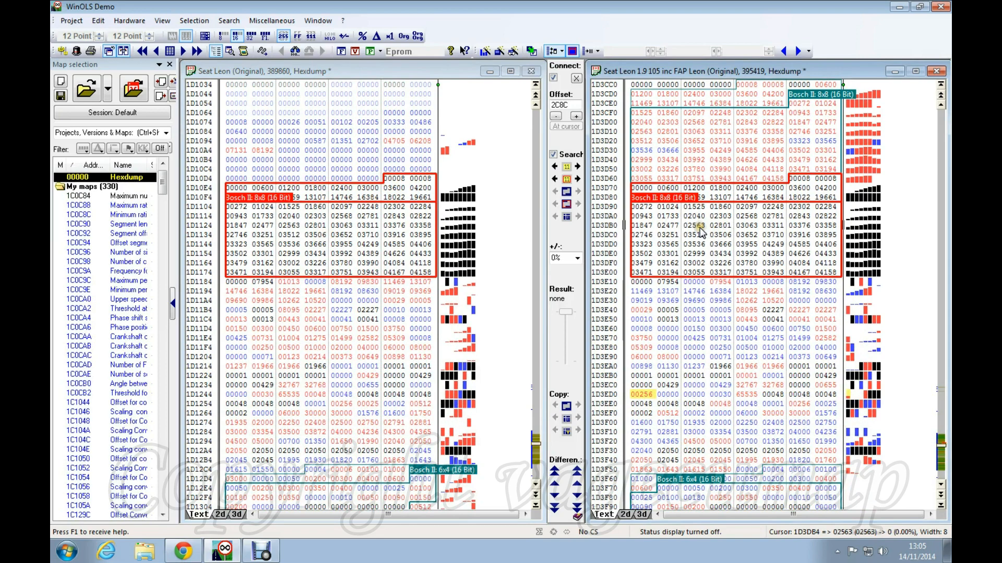
pyautogui.click(416, 290)
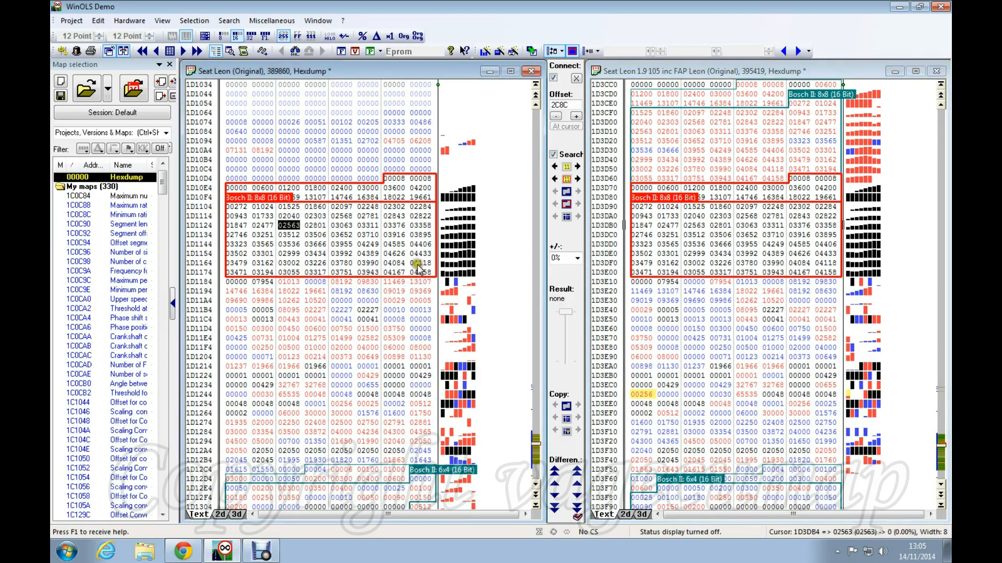
# Scroll down and select value 07954 below the map in both hexdumps.
pyautogui.scroll(-4, 409, 234)
pyautogui.scroll(-1, 407, 237)
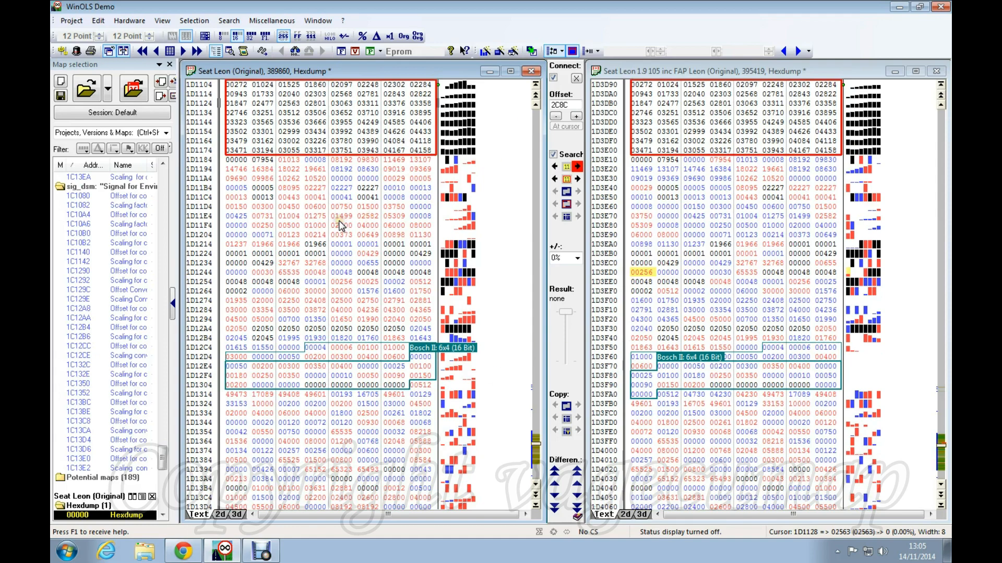
pyautogui.click(262, 160)
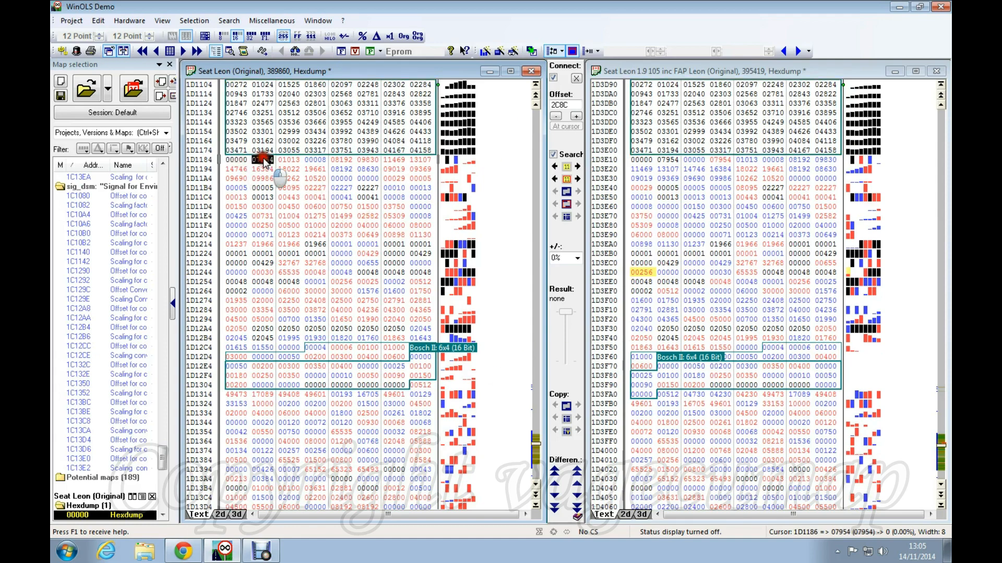
pyautogui.click(643, 160)
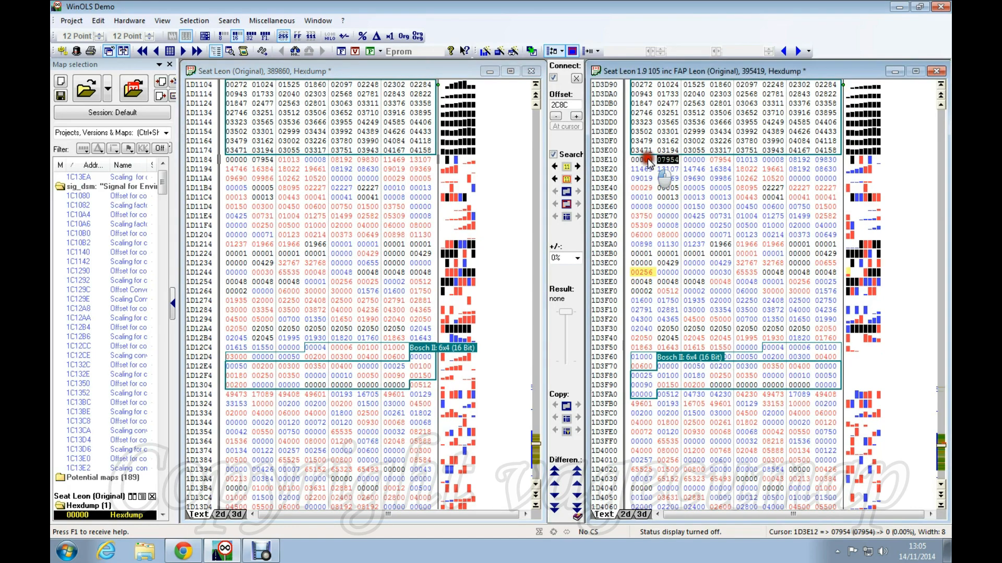
pyautogui.click(674, 161)
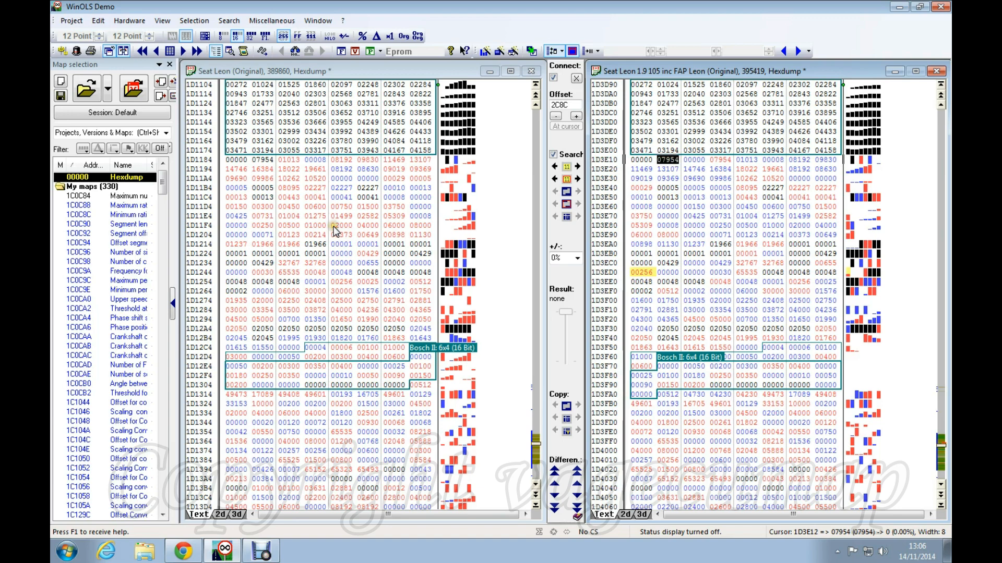
# Unlink the hexdumps and compare values 00008, 07954 and 01013 between the left and right files.
pyautogui.click(574, 78)
pyautogui.click(554, 78)
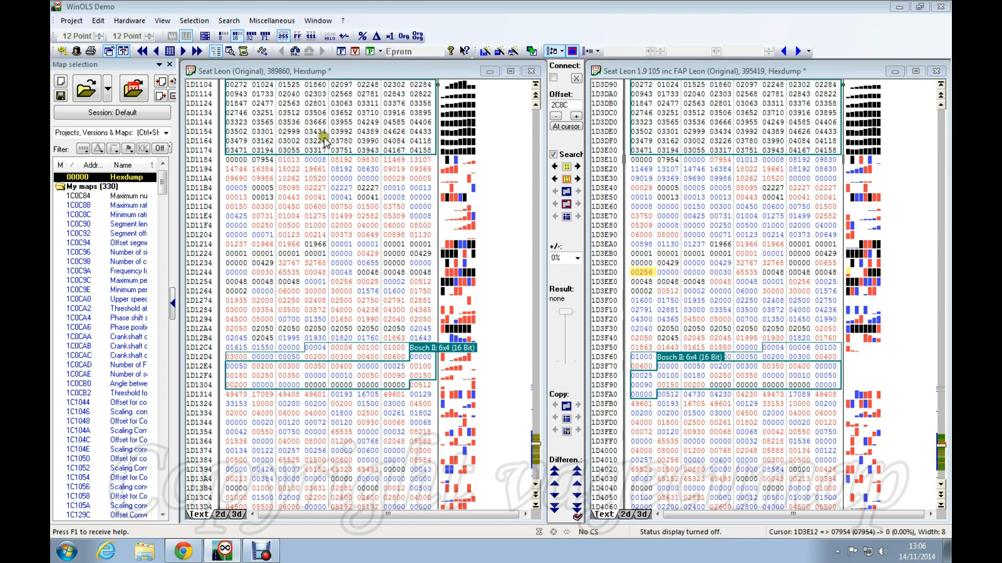
pyautogui.click(314, 160)
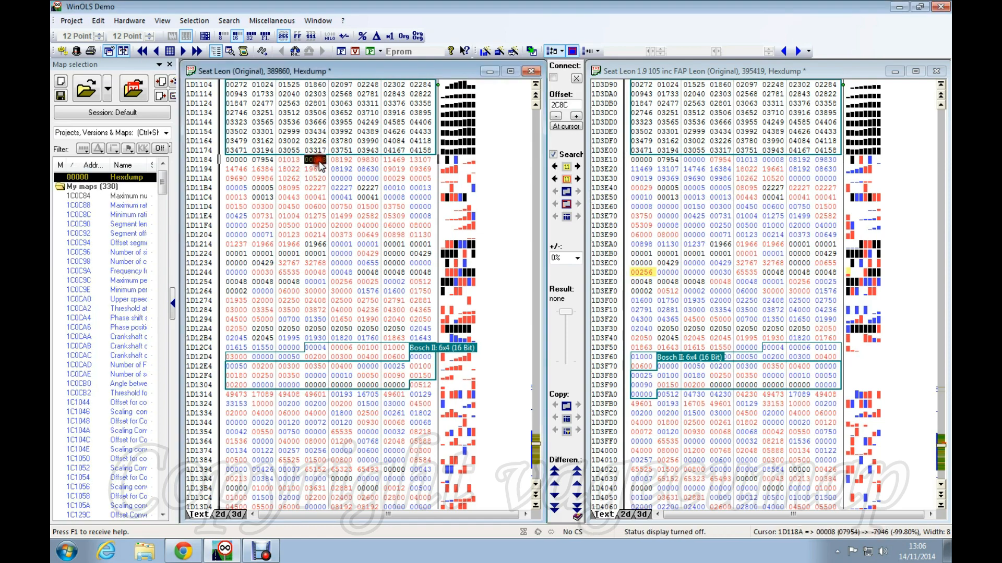
pyautogui.click(752, 160)
pyautogui.click(773, 160)
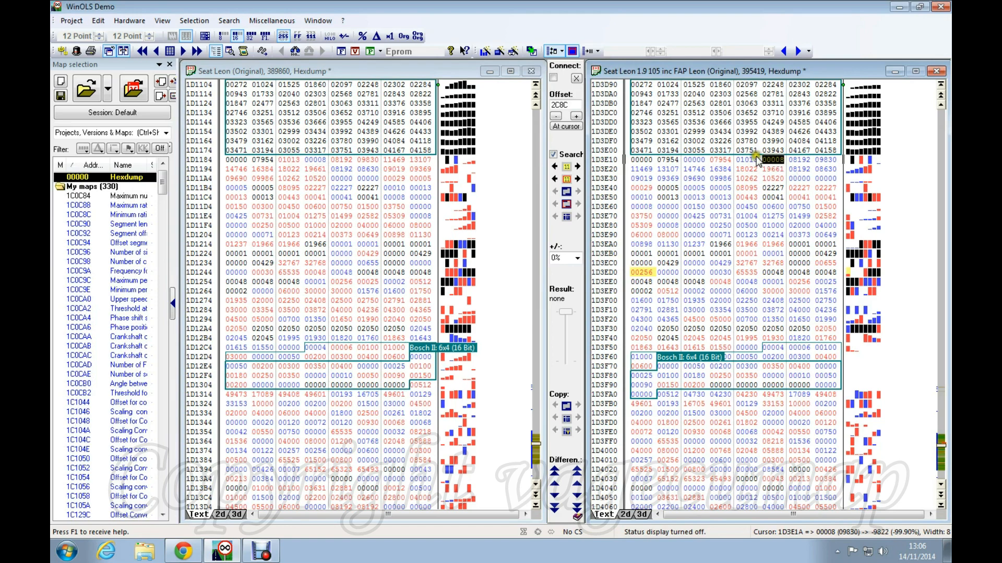
pyautogui.click(693, 161)
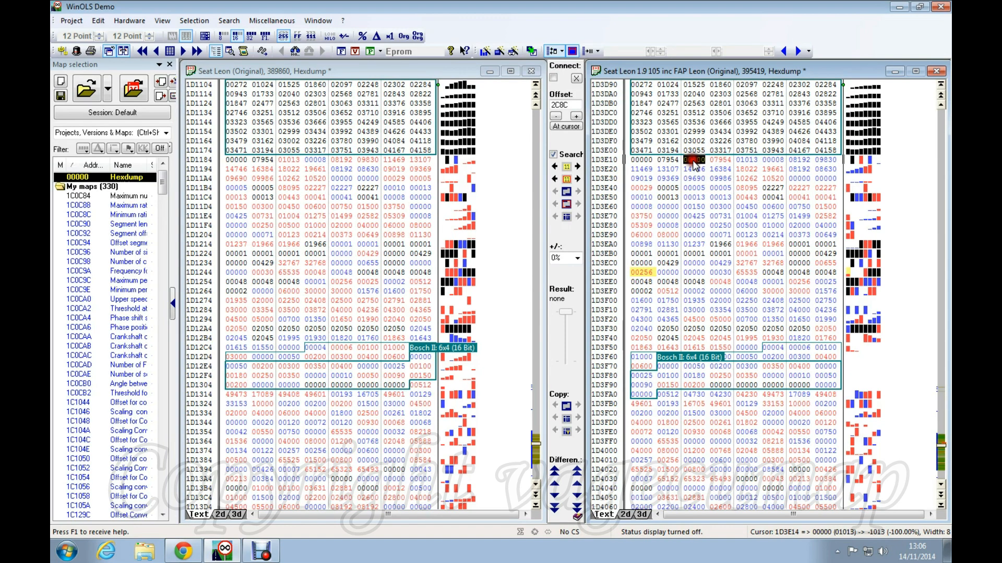
pyautogui.click(718, 161)
pyautogui.click(649, 161)
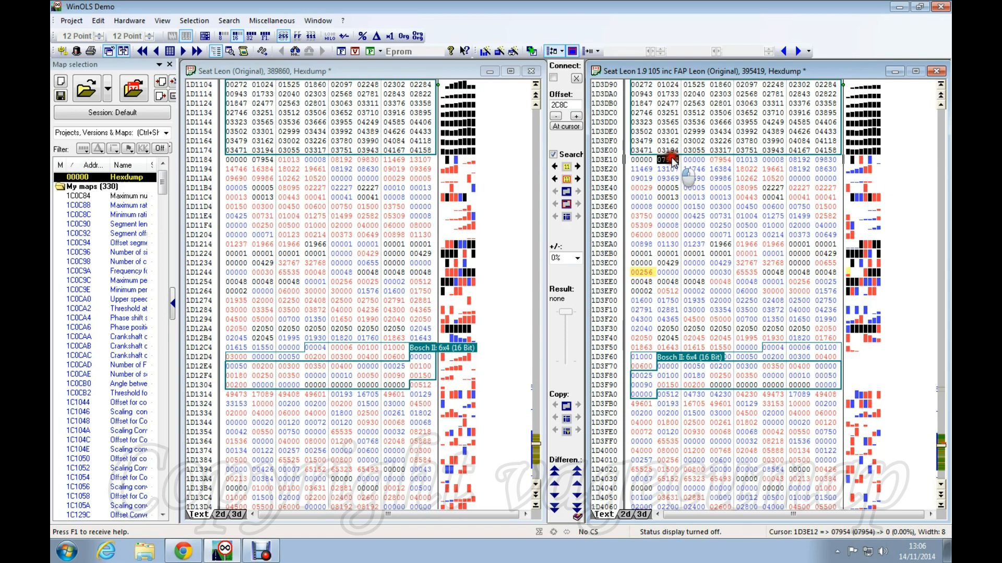
pyautogui.click(690, 161)
pyautogui.click(724, 162)
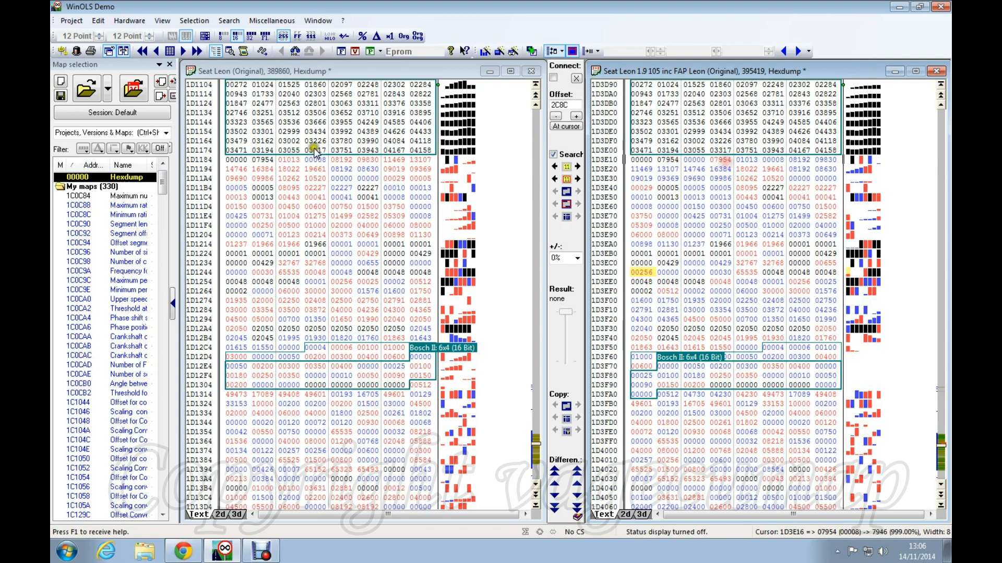
pyautogui.click(242, 159)
pyautogui.click(266, 160)
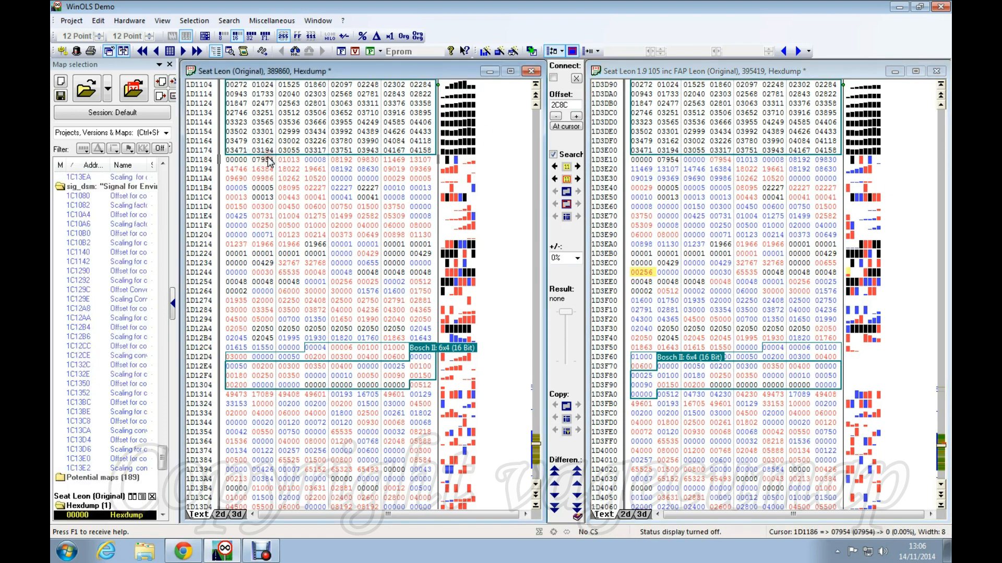
pyautogui.click(747, 161)
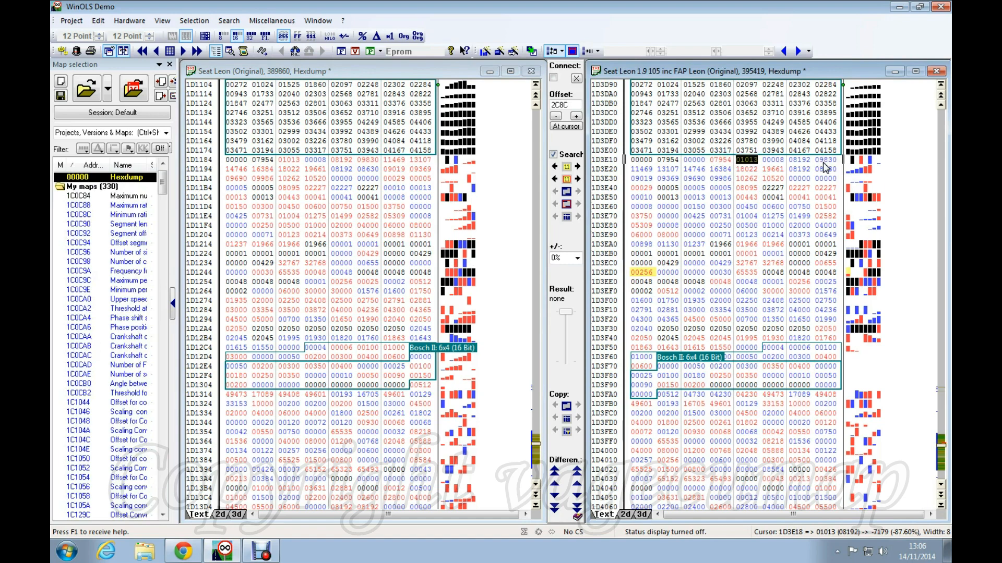
# Shift the right hexdump to offset 2C90 and link both views again.
pyautogui.hotkey('ctrl', 'Left')
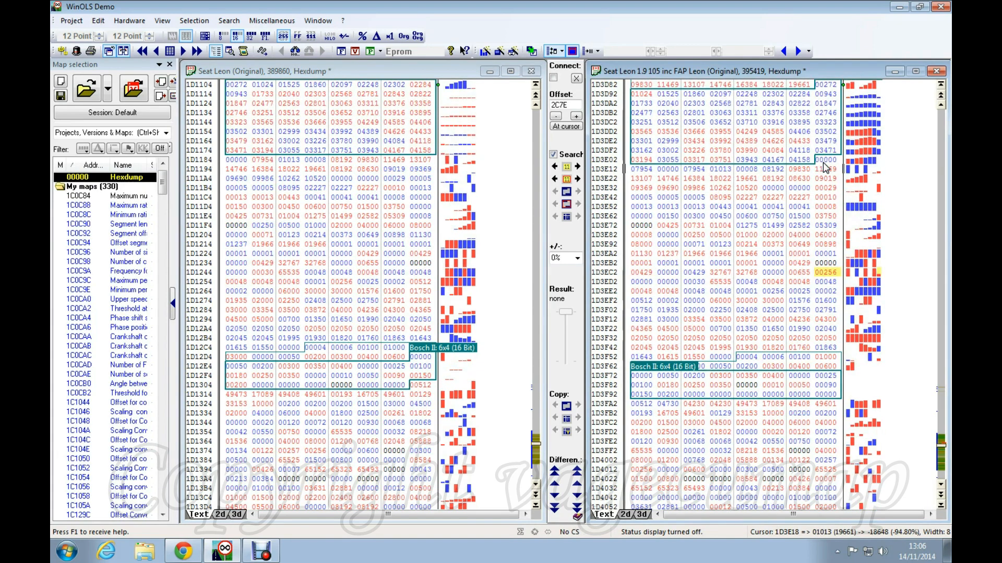
pyautogui.hotkey('ctrl', 'Right')
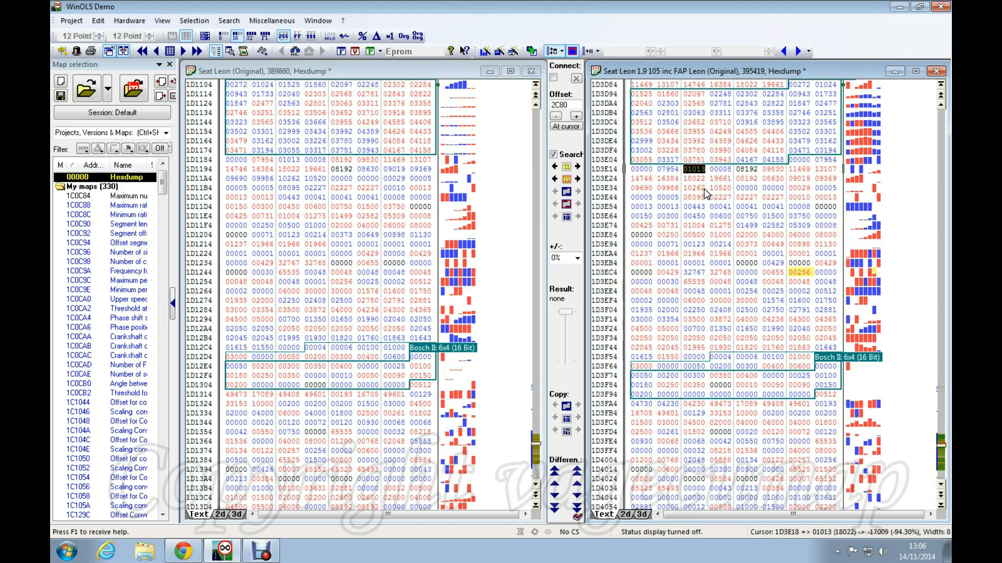
pyautogui.hotkey('ctrl', 'Down')
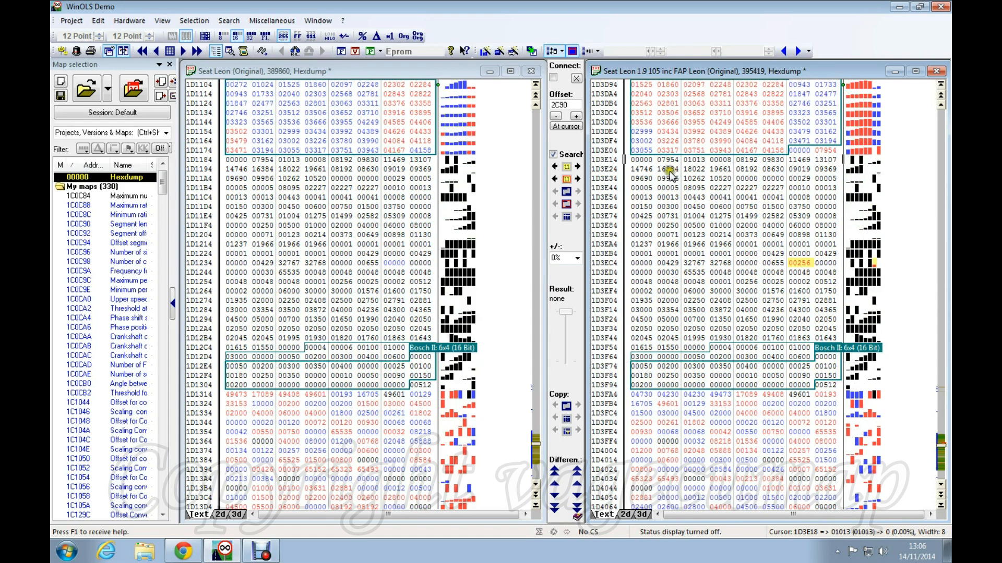
pyautogui.click(554, 78)
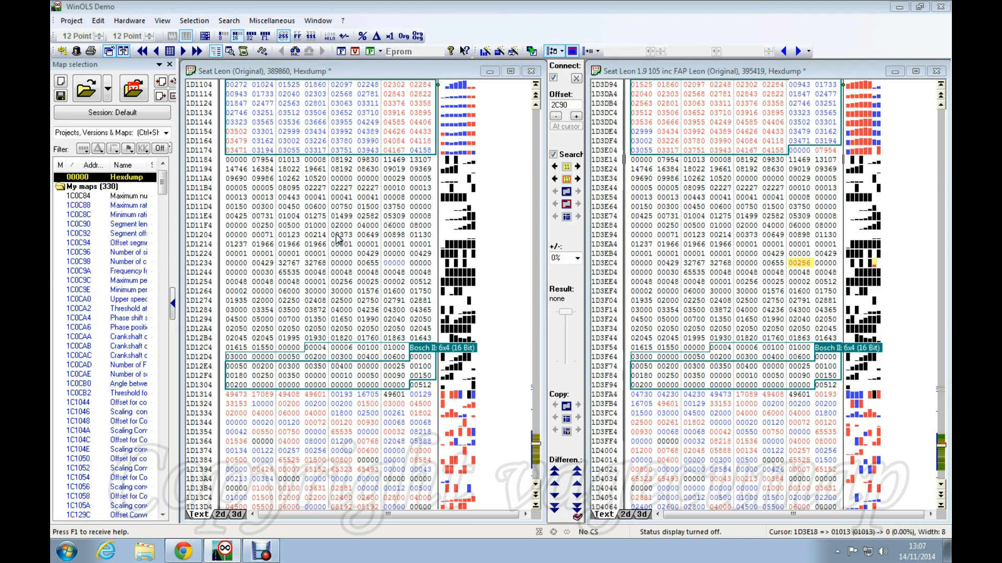
# Check the aligned maps by selecting values 03666, 03565, 03955 and 07954 in both files.
pyautogui.moveTo(365, 208); pyautogui.dragTo(371, 217)
pyautogui.click(342, 262)
pyautogui.click(336, 244)
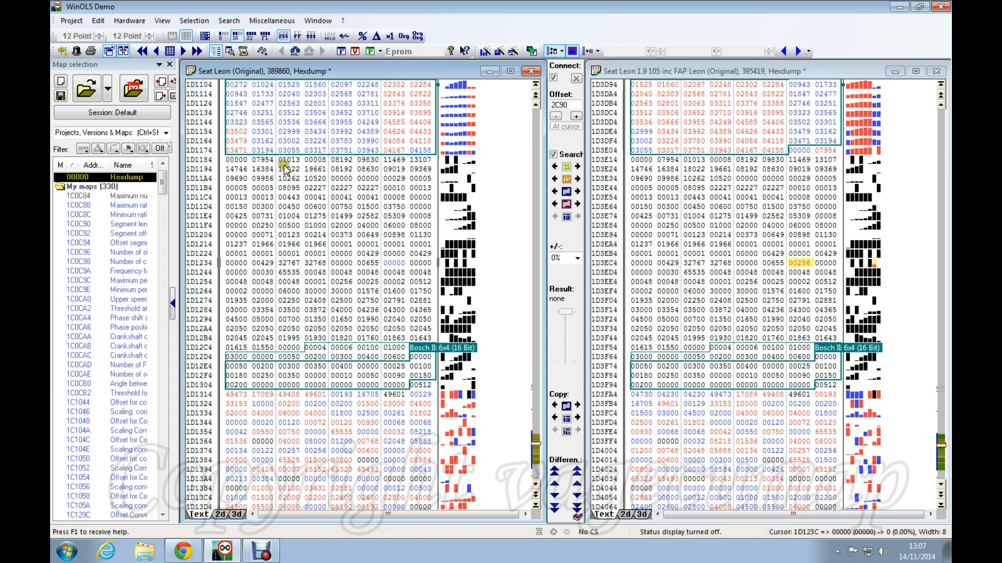
pyautogui.click(667, 123)
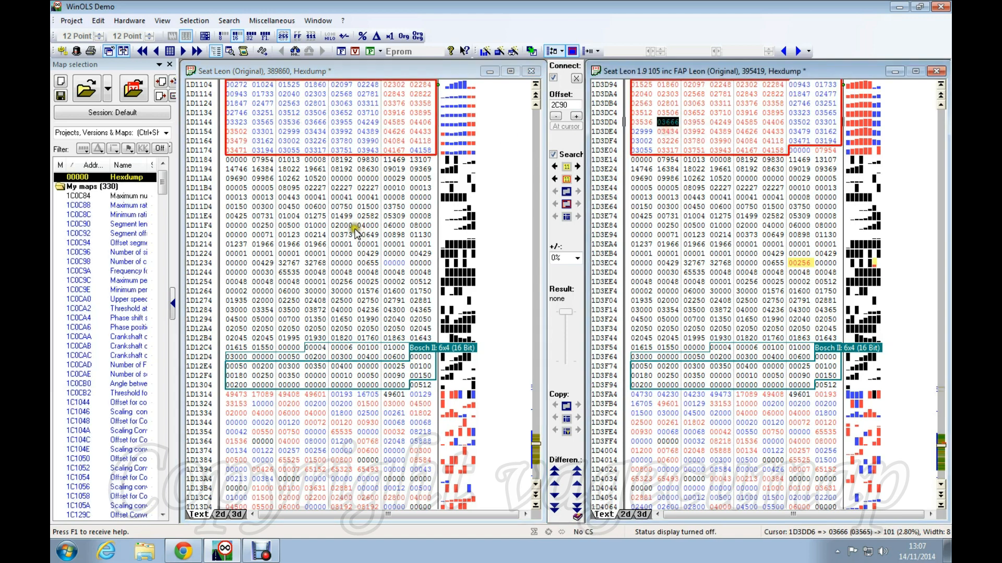
pyautogui.click(356, 233)
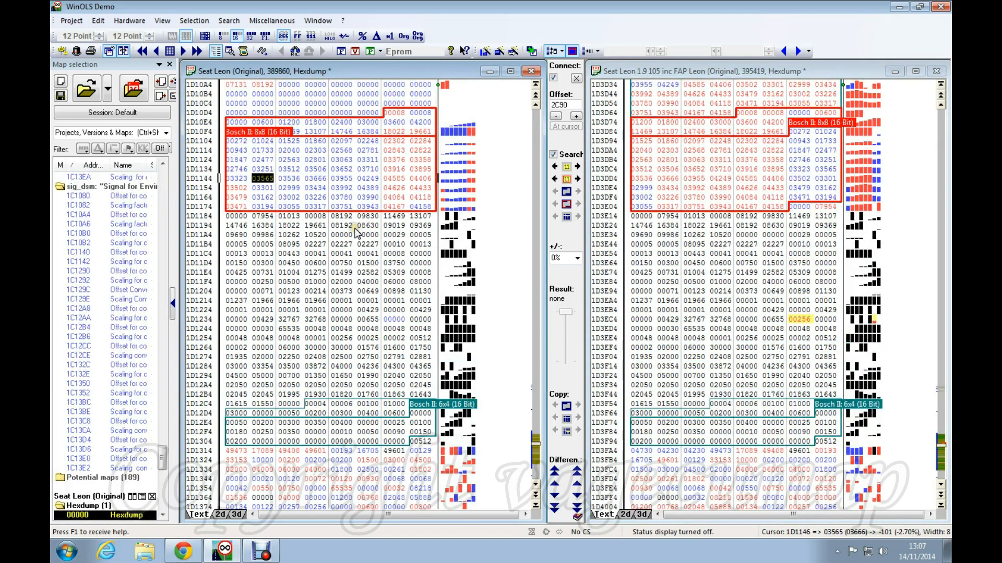
pyautogui.click(686, 177)
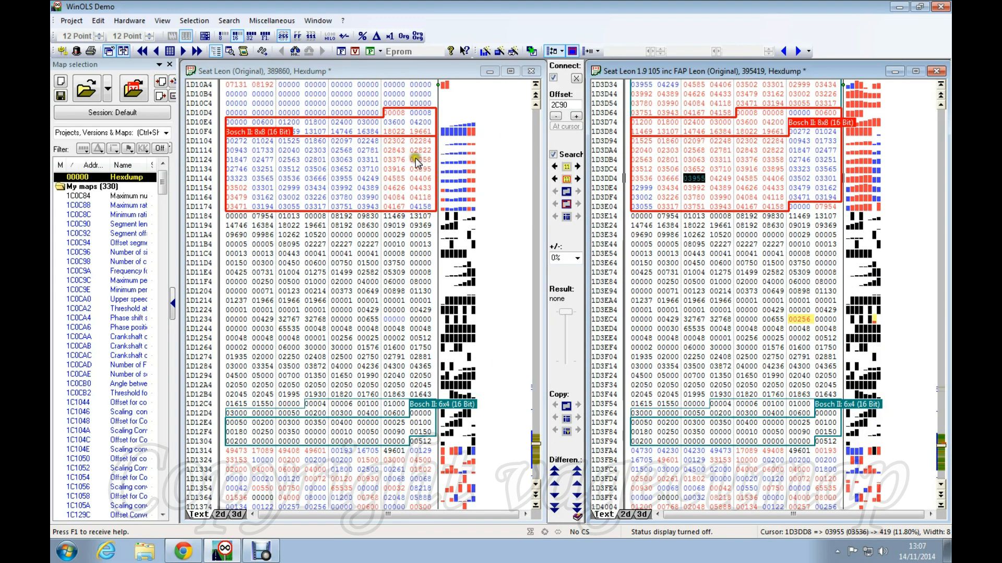
pyautogui.click(352, 153)
pyautogui.scroll(-3, 349, 159)
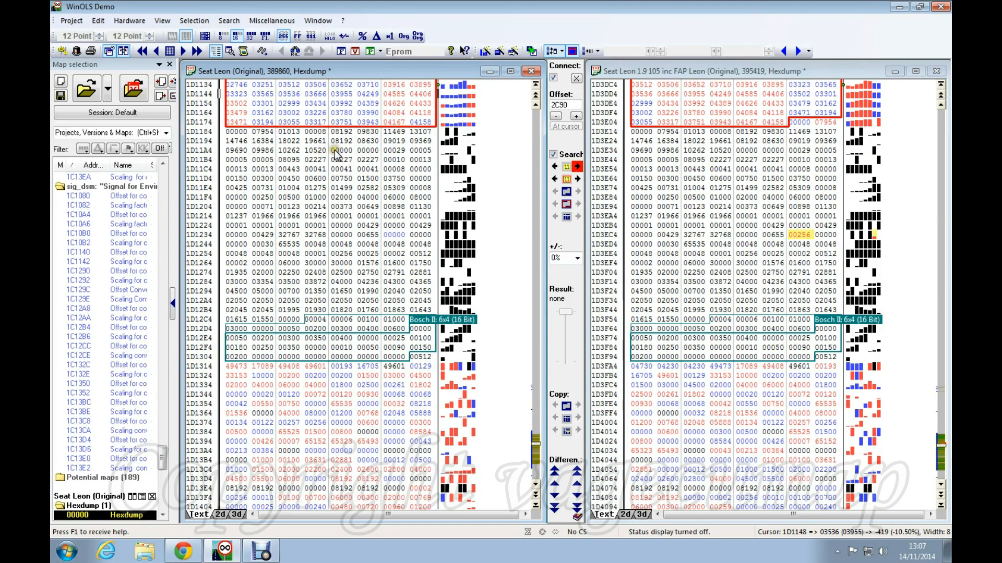
pyautogui.click(798, 123)
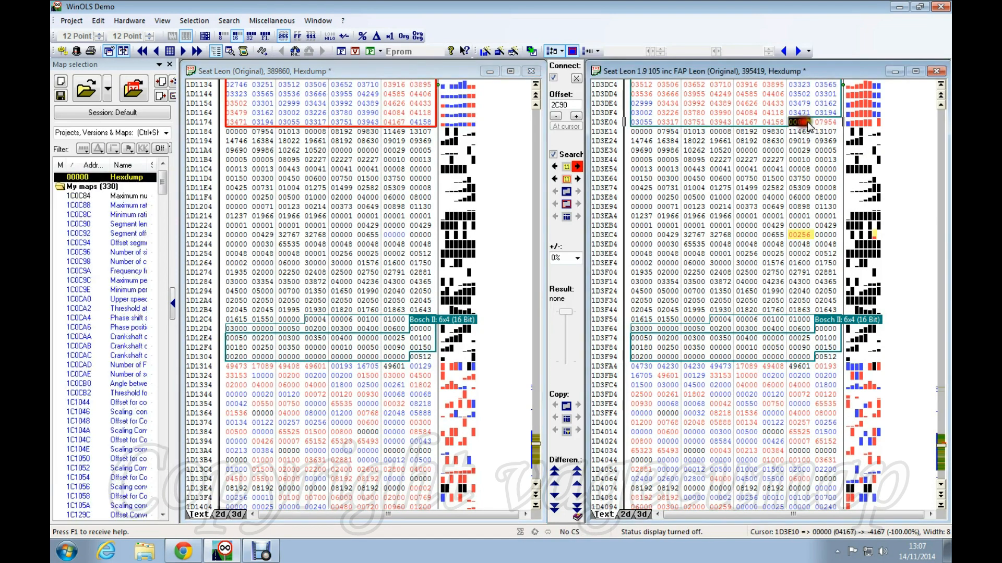
pyautogui.click(826, 123)
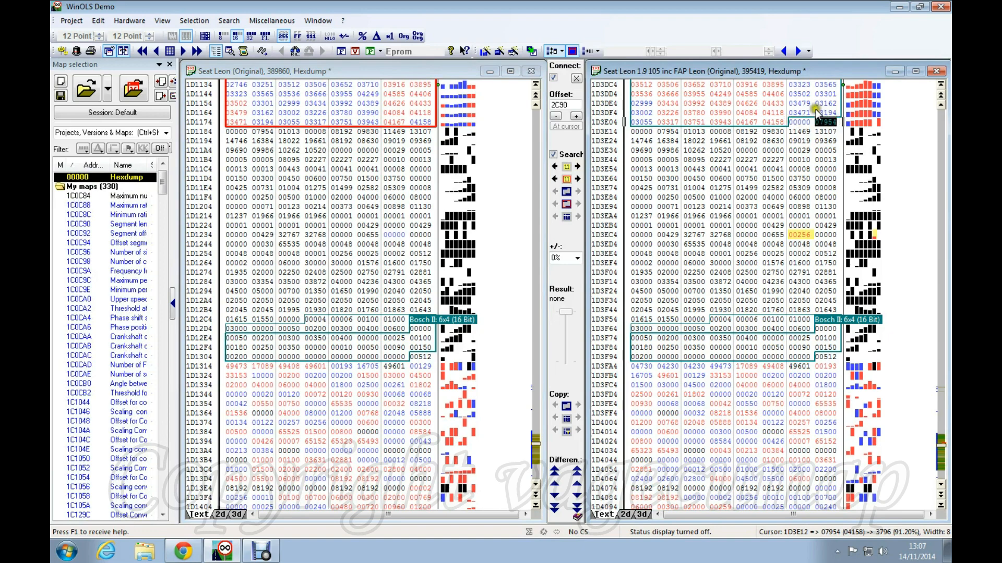